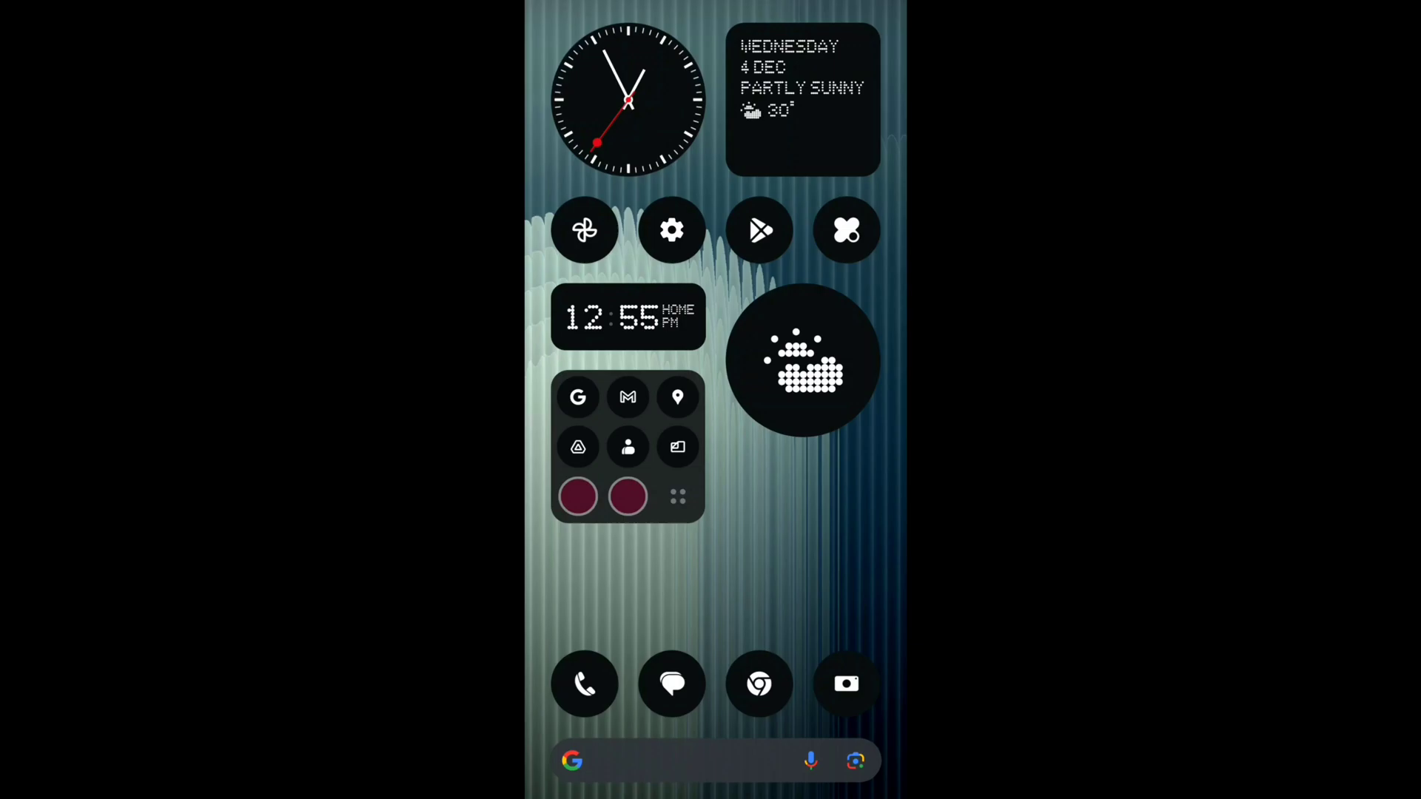
- Launch Chrome from the dock and run a Google search for 'steam'
{"action": "left_click", "coordinate": [760, 682]}
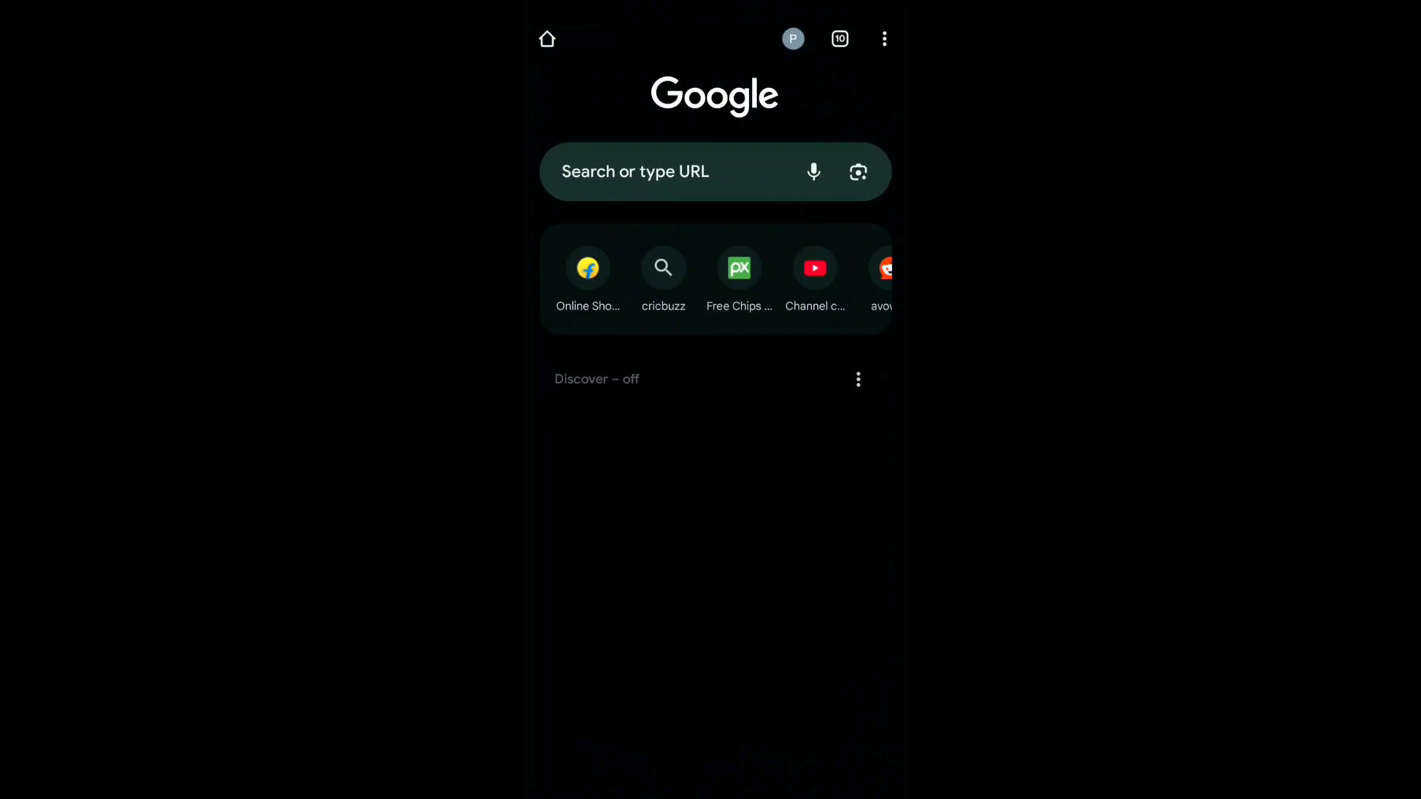
{"action": "left_click", "coordinate": [667, 171]}
{"action": "type", "text": "st"}
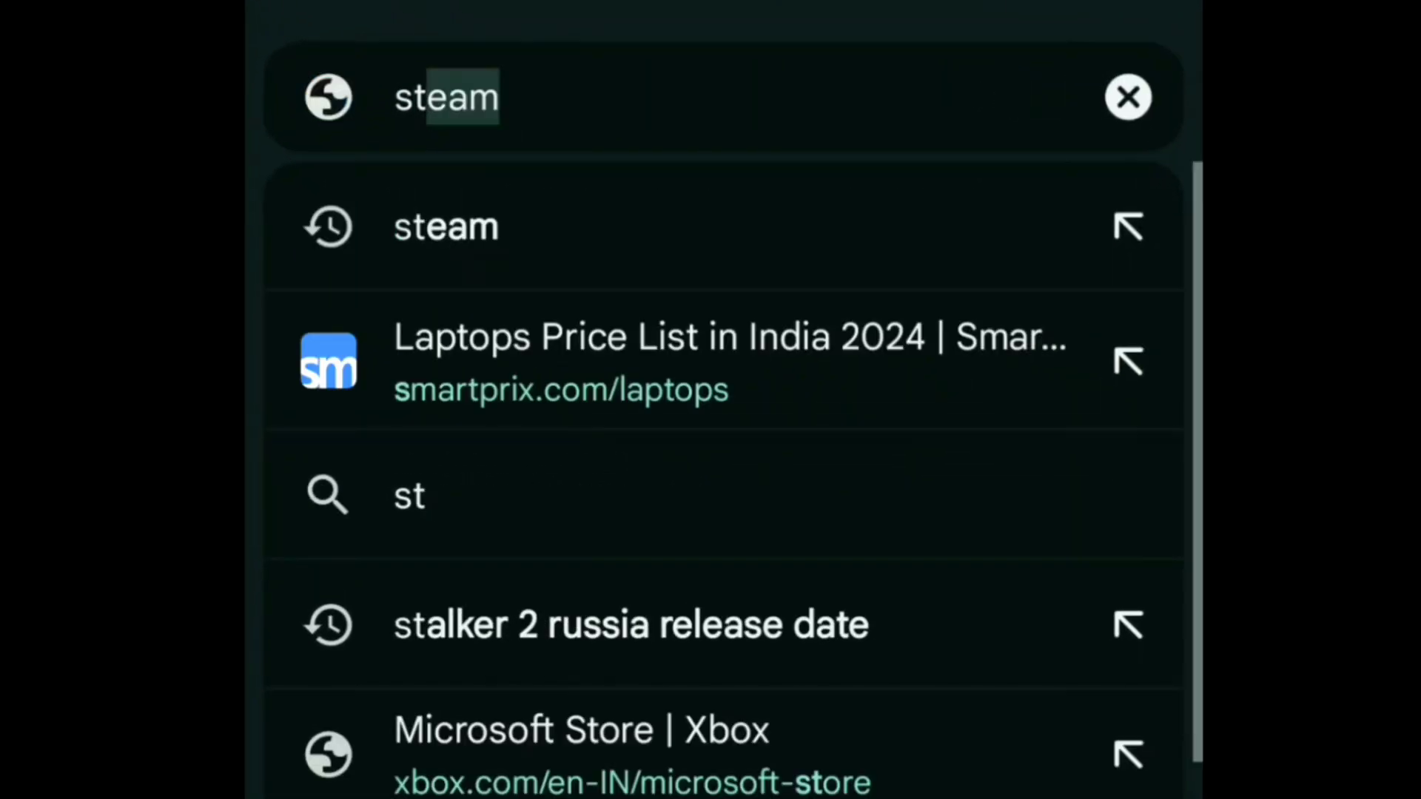
{"action": "type", "text": "eam"}
{"action": "key", "text": "Return"}
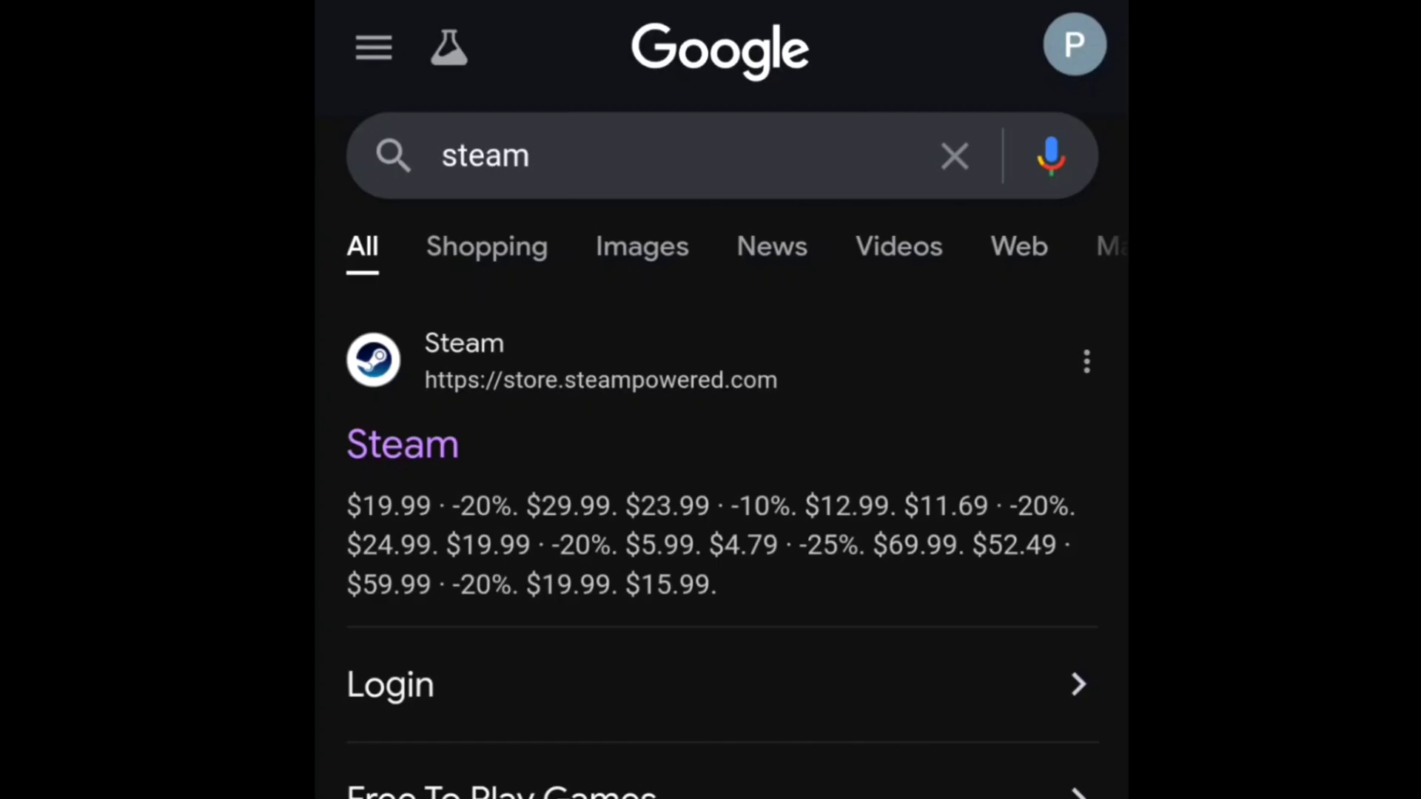
- Open the Steam store result and go to Login from the site menu
{"action": "left_click", "coordinate": [894, 420]}
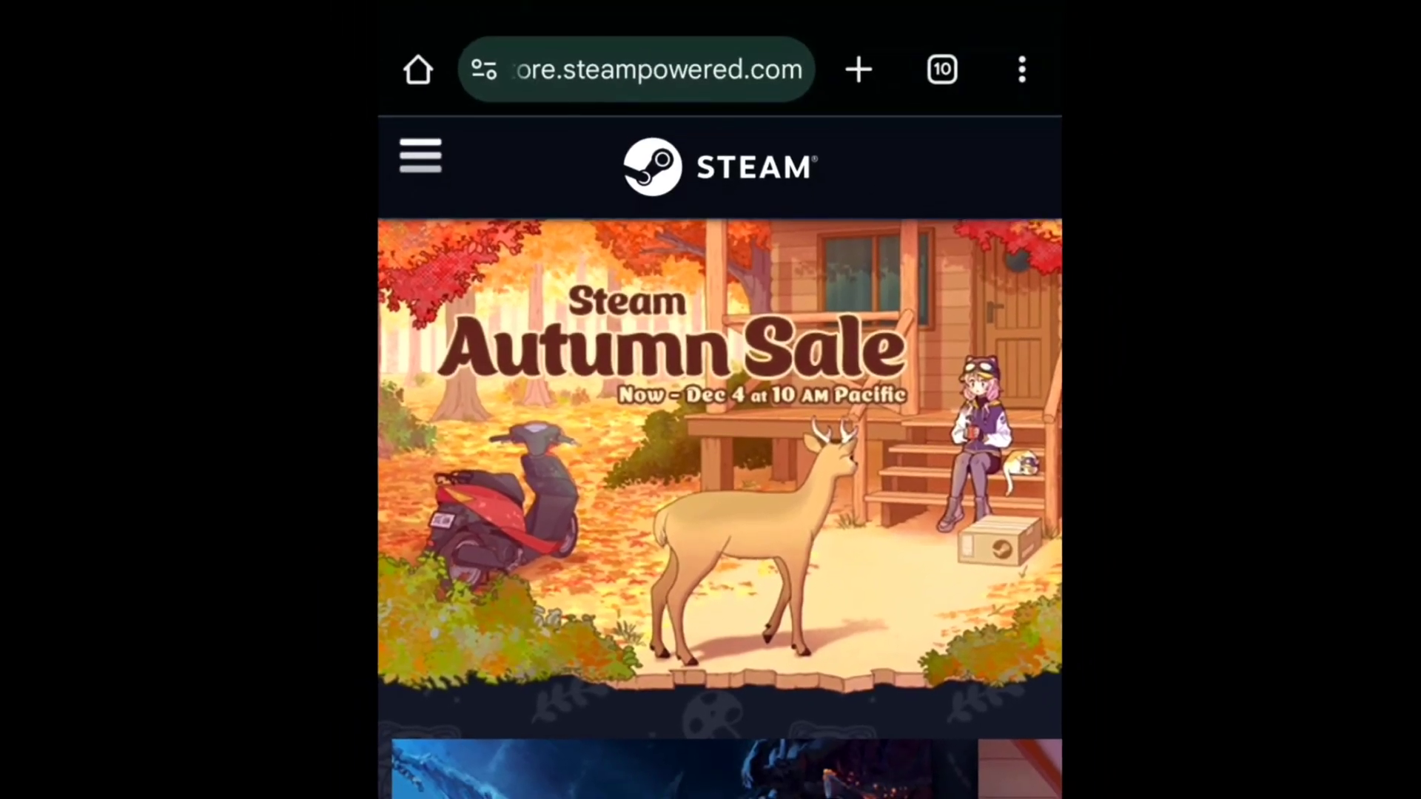
{"action": "left_click", "coordinate": [420, 156]}
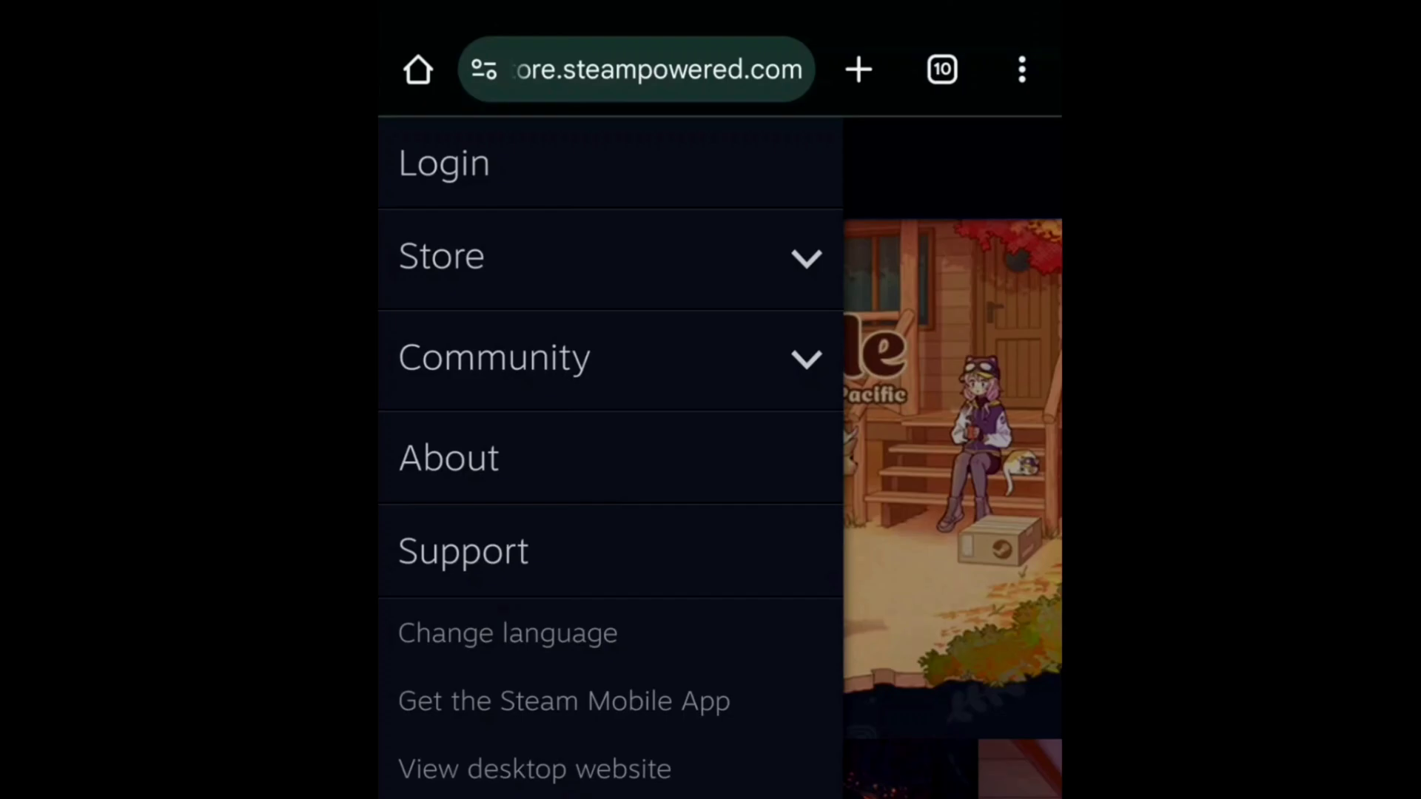
{"action": "left_click", "coordinate": [452, 188]}
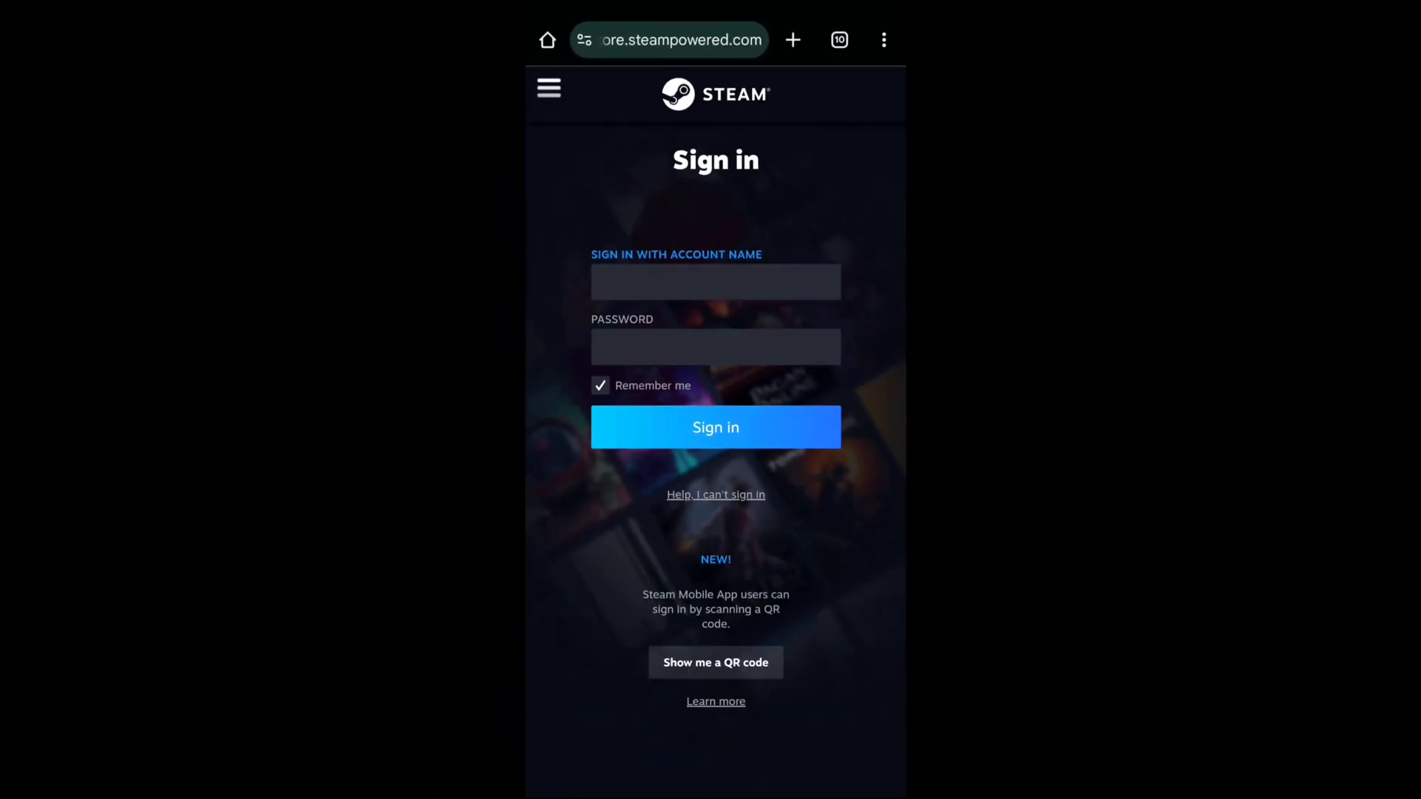
{"action": "scroll", "coordinate": [820, 522], "scroll_direction": "down", "scroll_amount": 2}
{"action": "scroll", "coordinate": [822, 402], "scroll_direction": "down", "scroll_amount": 3}
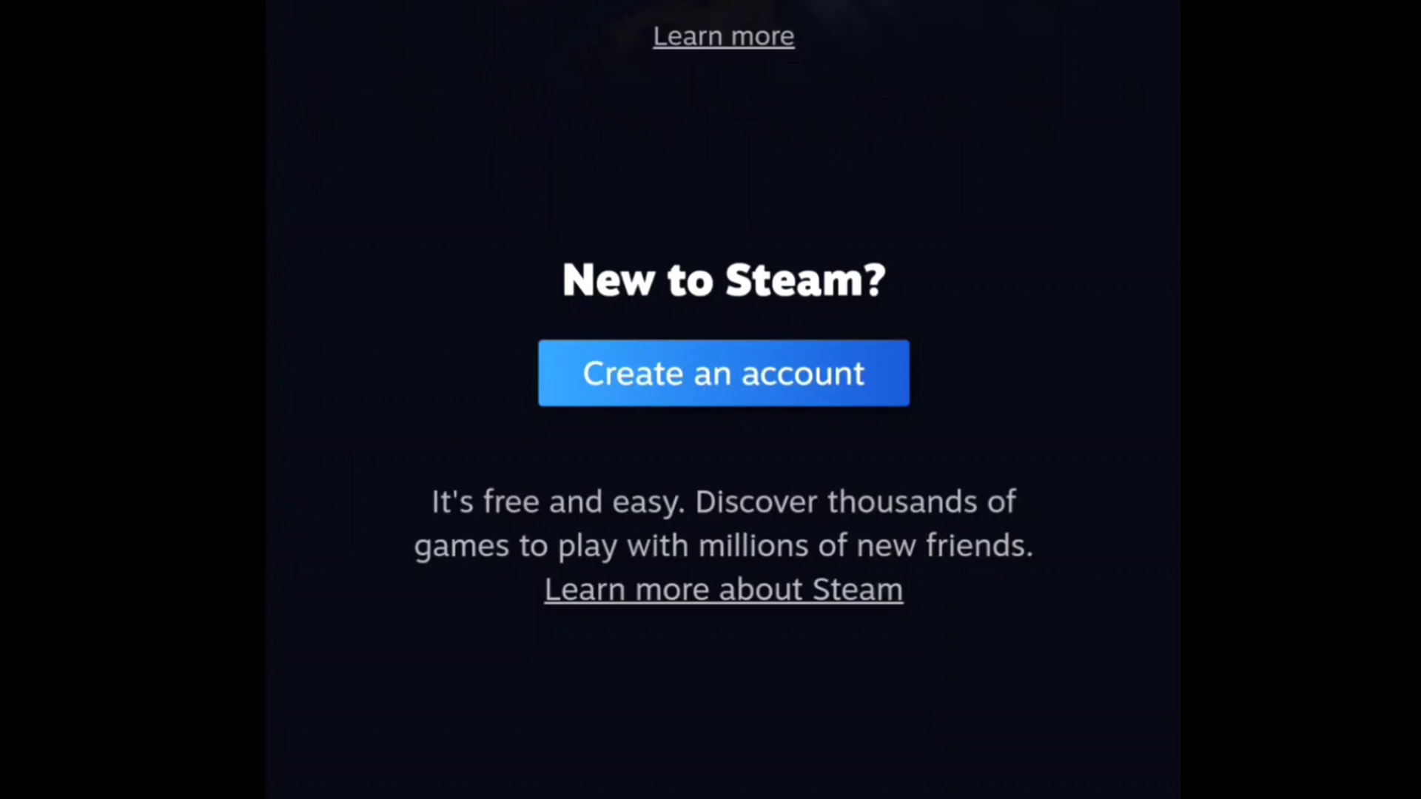
- Start a new account, fill in the suggested email and paste it into the confirmation field
{"action": "left_click", "coordinate": [730, 358]}
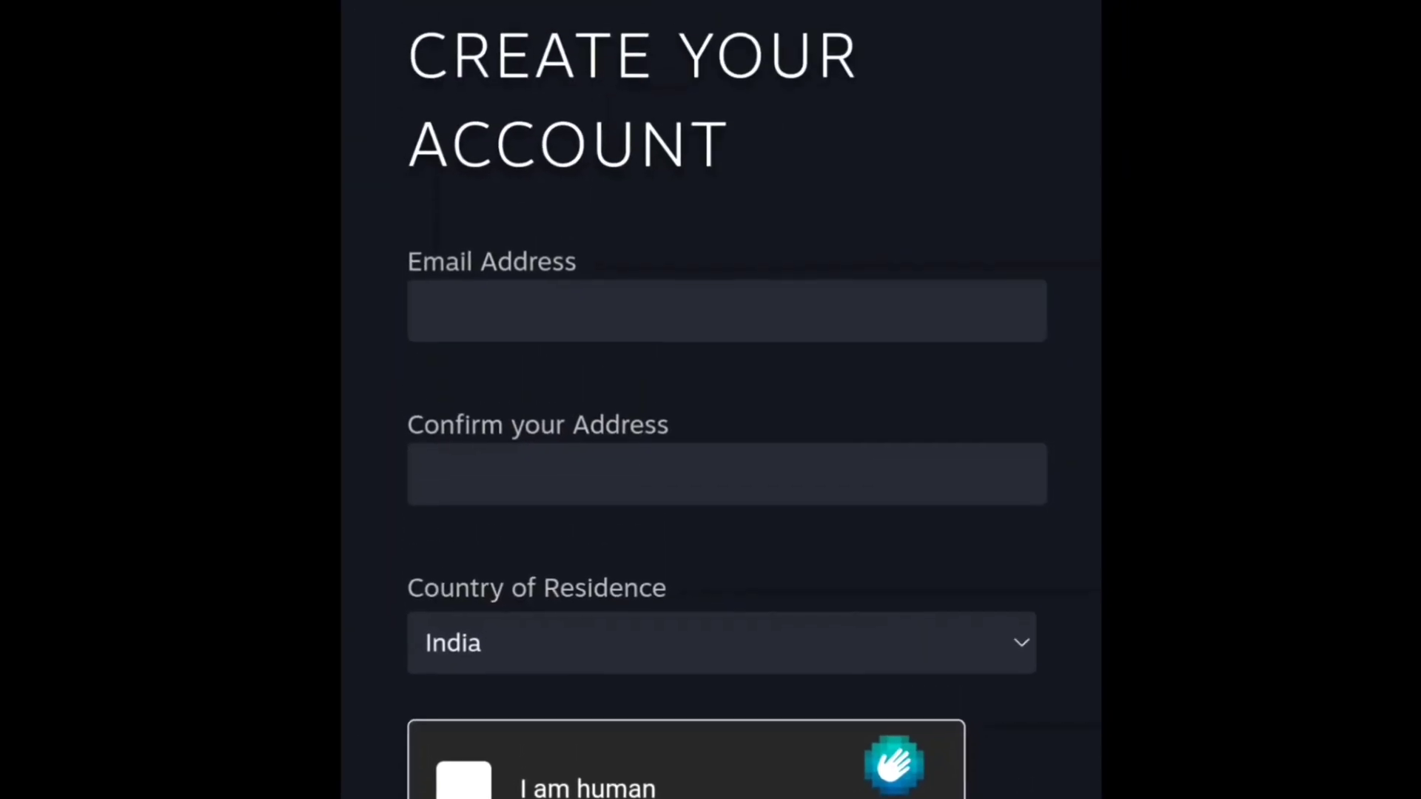
{"action": "left_click", "coordinate": [726, 311]}
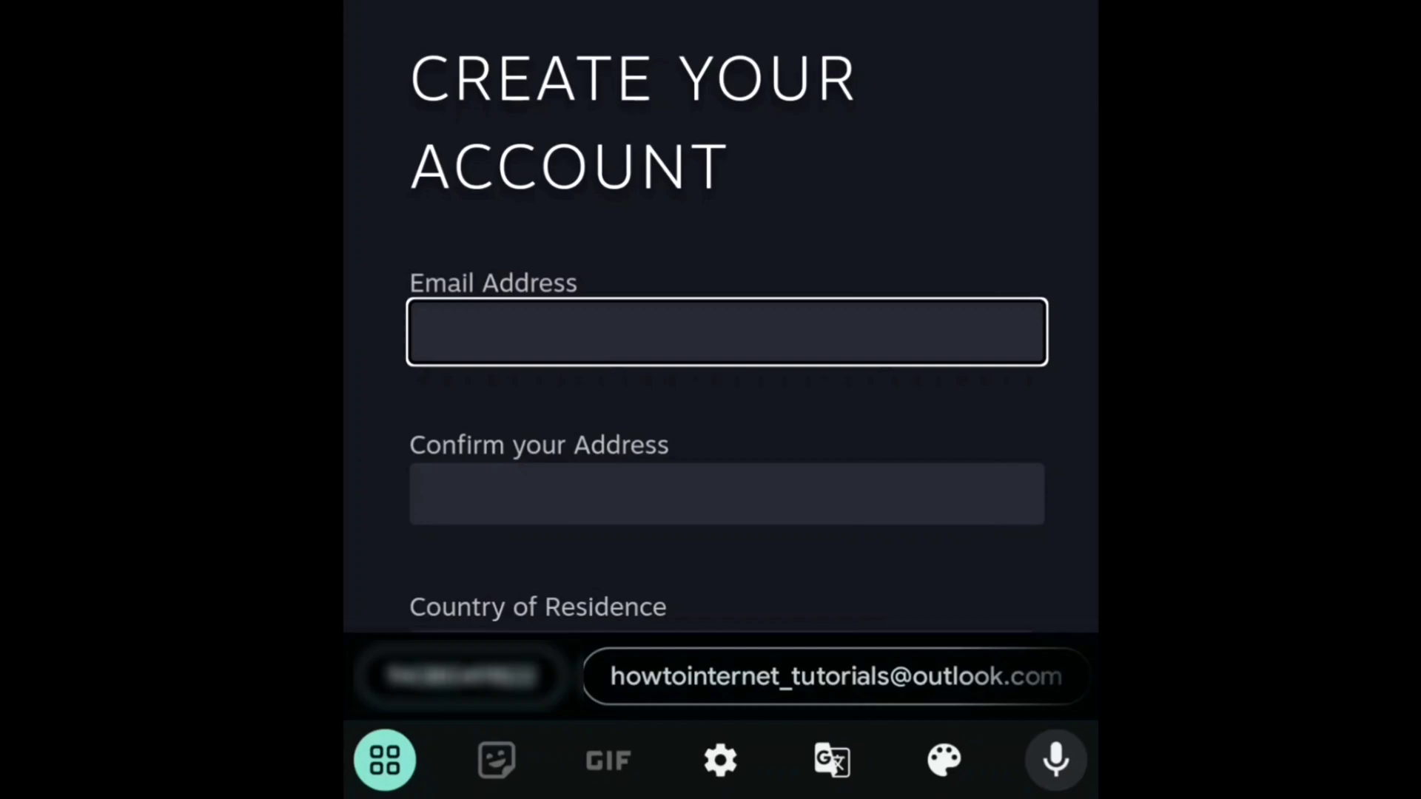
{"action": "type", "text": "h"}
{"action": "left_click", "coordinate": [706, 675]}
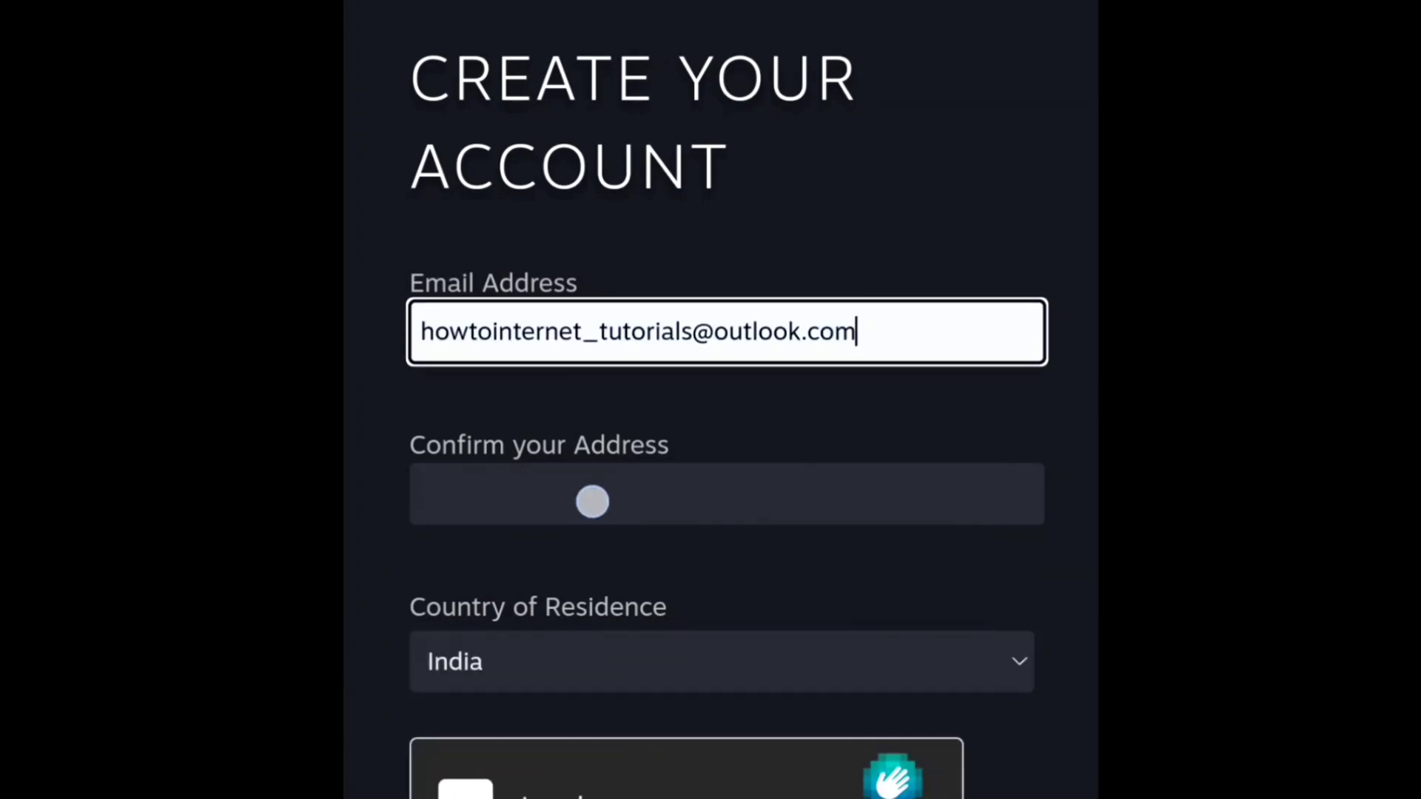
{"action": "left_click", "coordinate": [592, 502]}
{"action": "left_click", "coordinate": [419, 530]}
{"action": "left_click", "coordinate": [435, 419]}
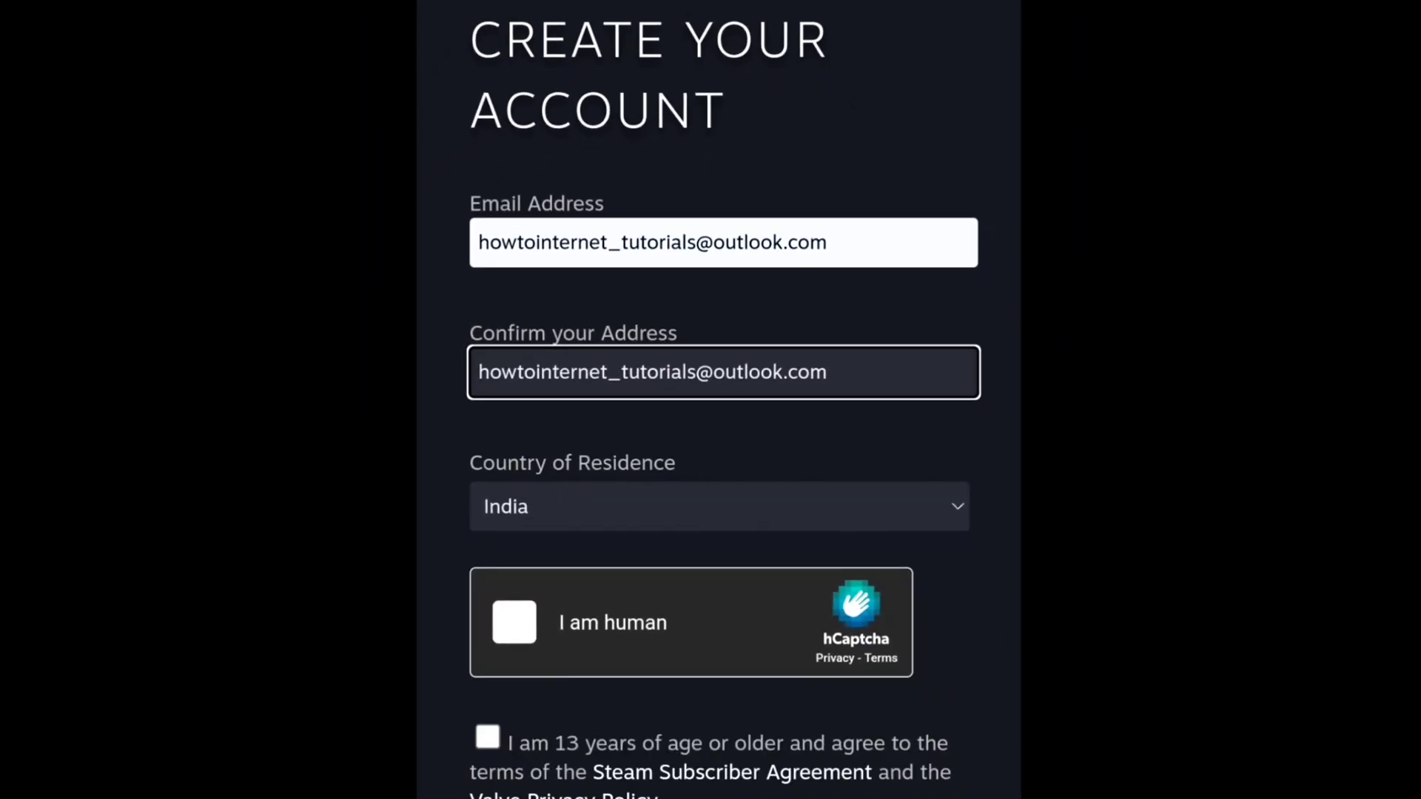
- Keep India as country, pass the human check, accept the terms and submit
{"action": "left_click", "coordinate": [689, 501]}
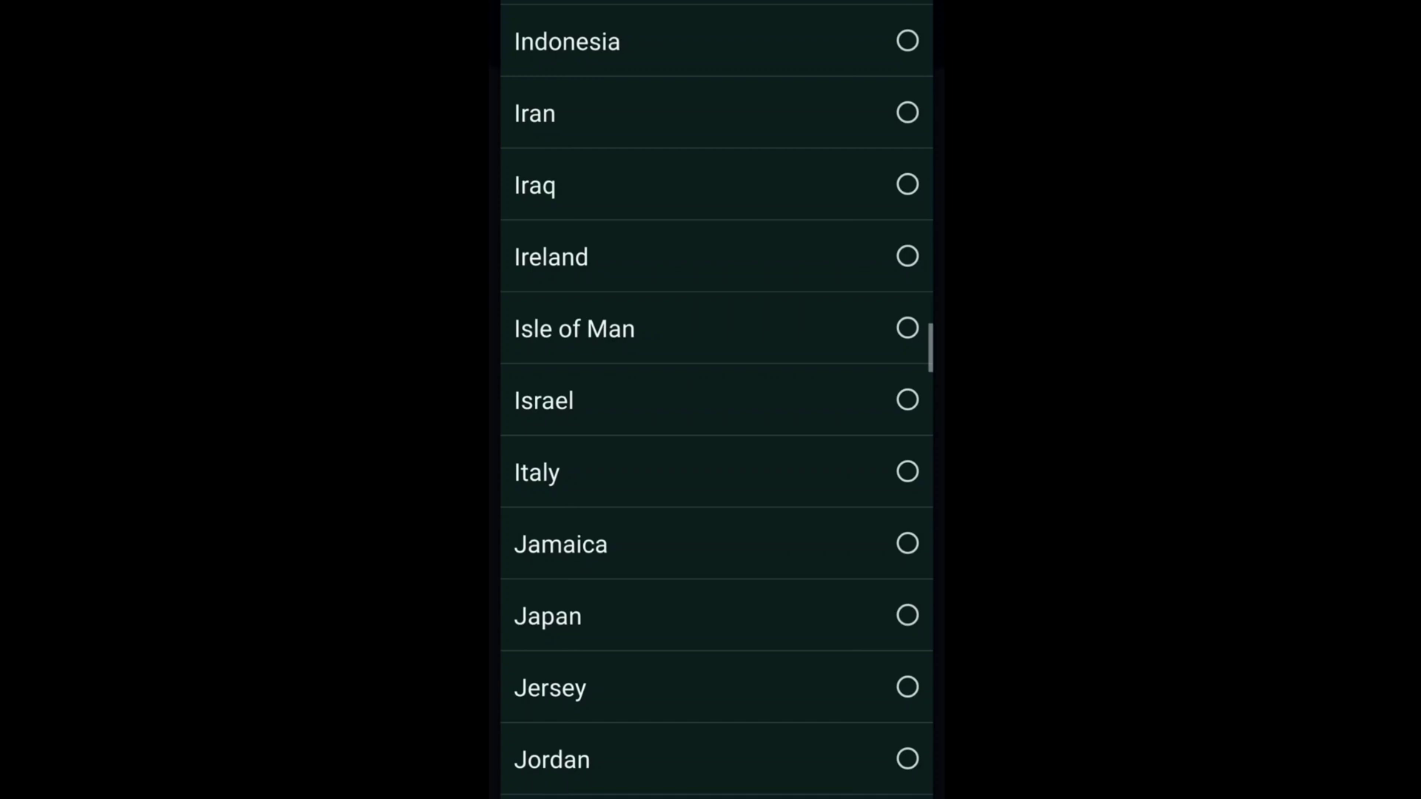
{"action": "scroll", "coordinate": [717, 399], "scroll_direction": "up", "scroll_amount": 1}
{"action": "left_click", "coordinate": [566, 33]}
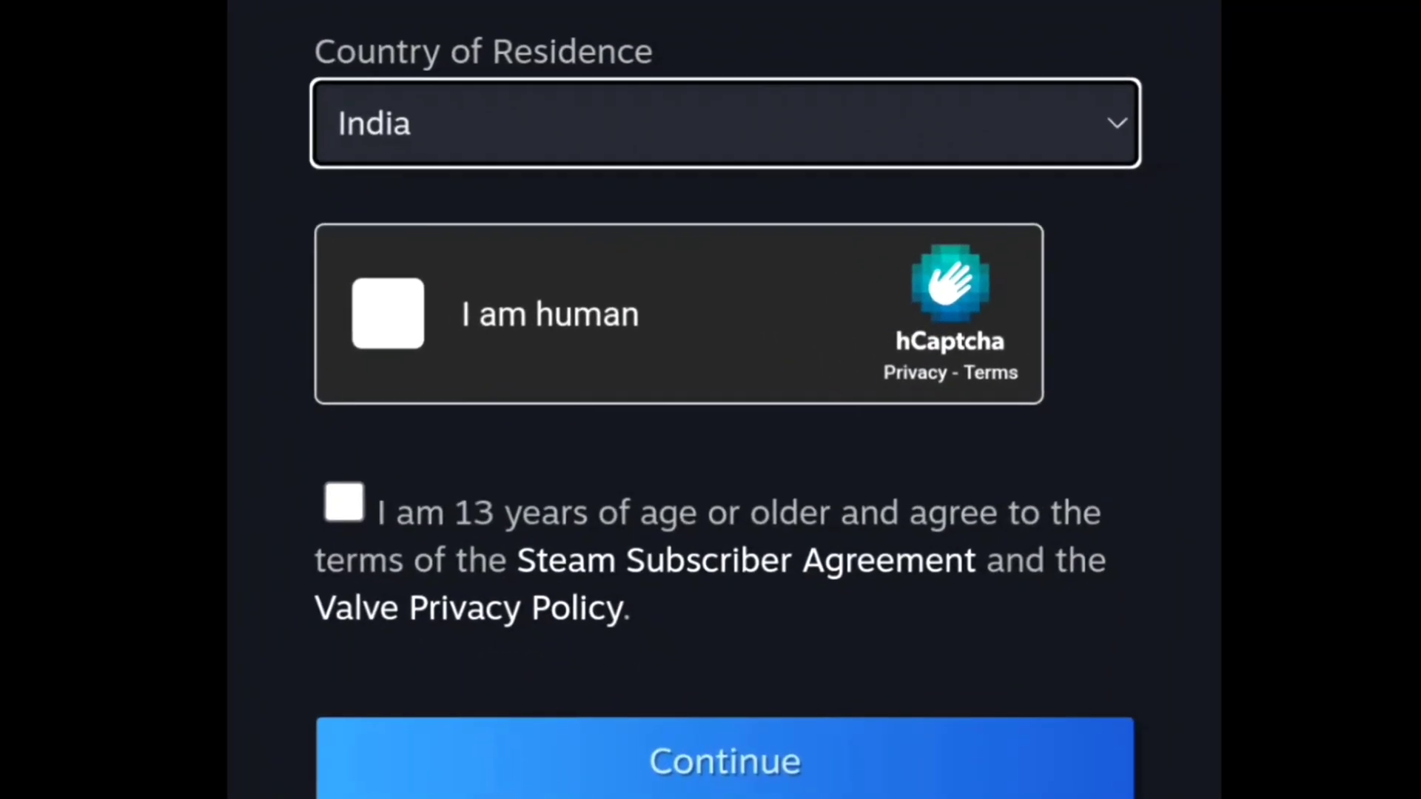
{"action": "left_click", "coordinate": [388, 313]}
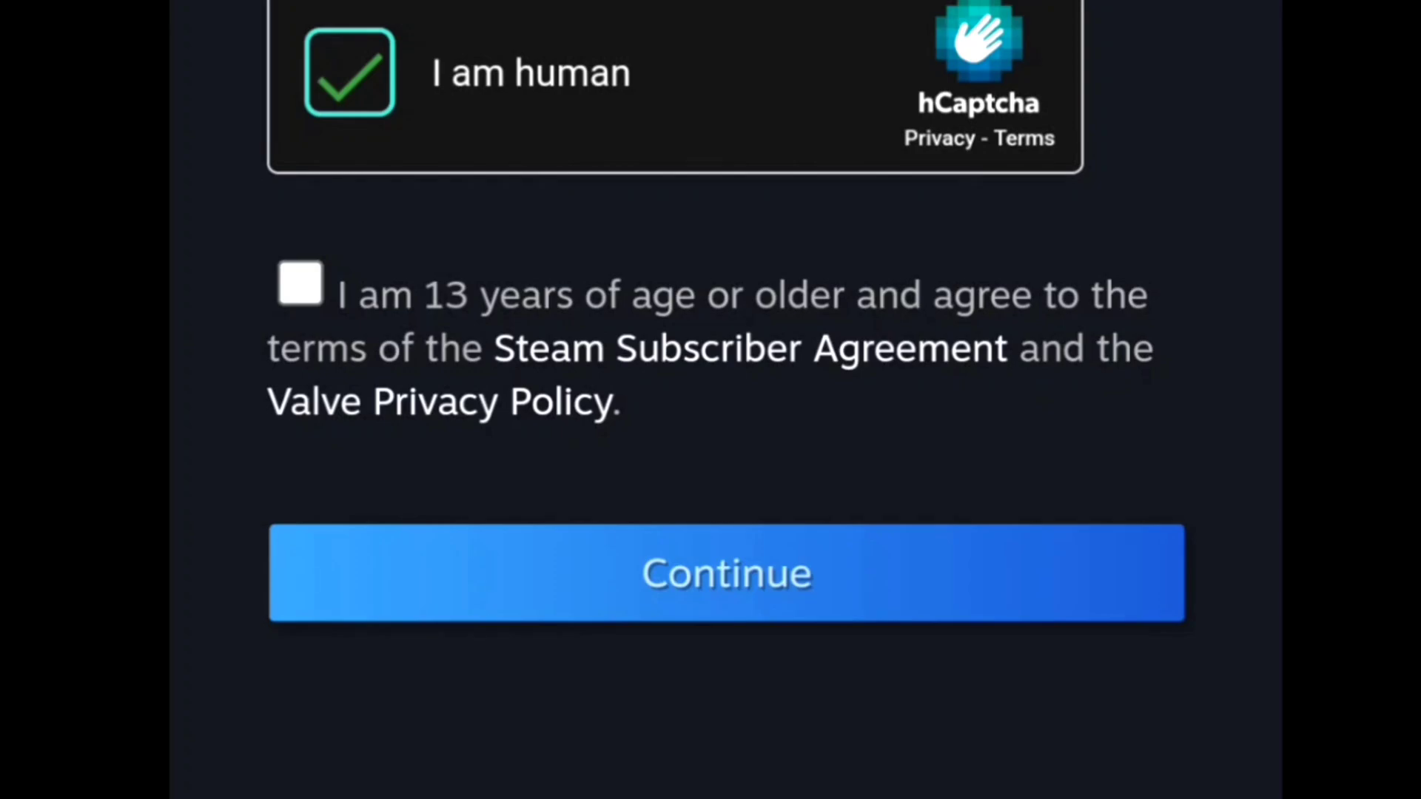
{"action": "left_click", "coordinate": [300, 284]}
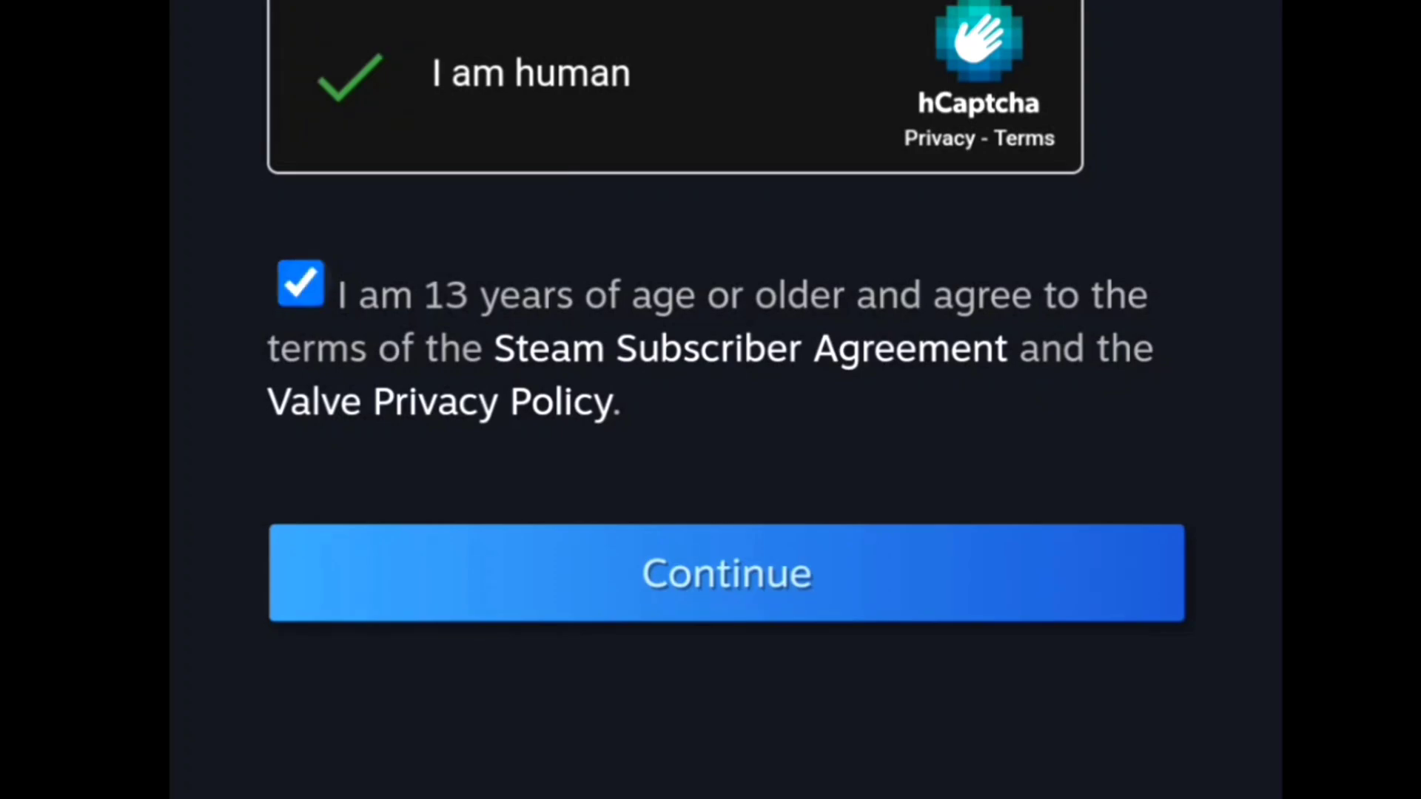
{"action": "left_click", "coordinate": [729, 570]}
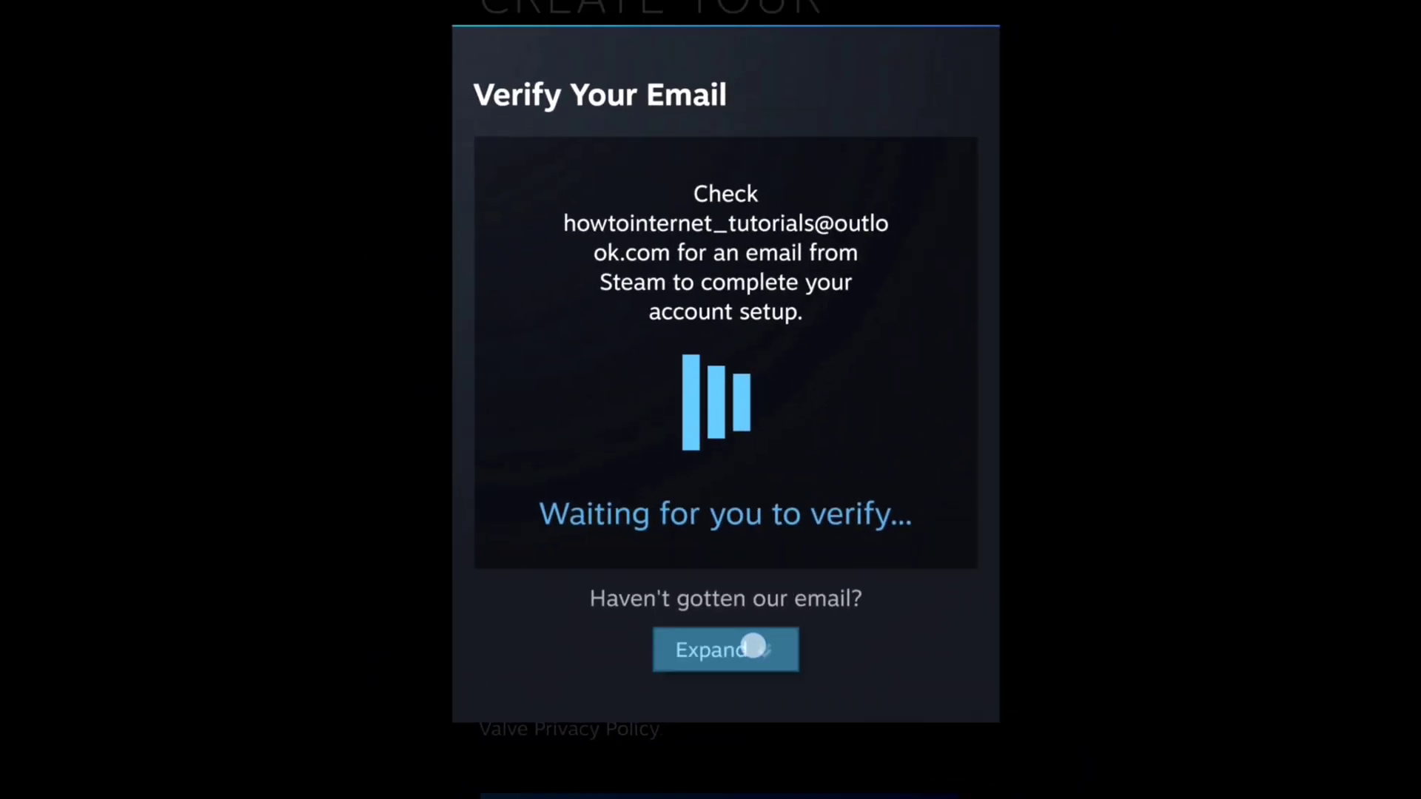
- Expand the missing-email troubleshooting help, then leave Chrome for the home screen
{"action": "left_click", "coordinate": [752, 646]}
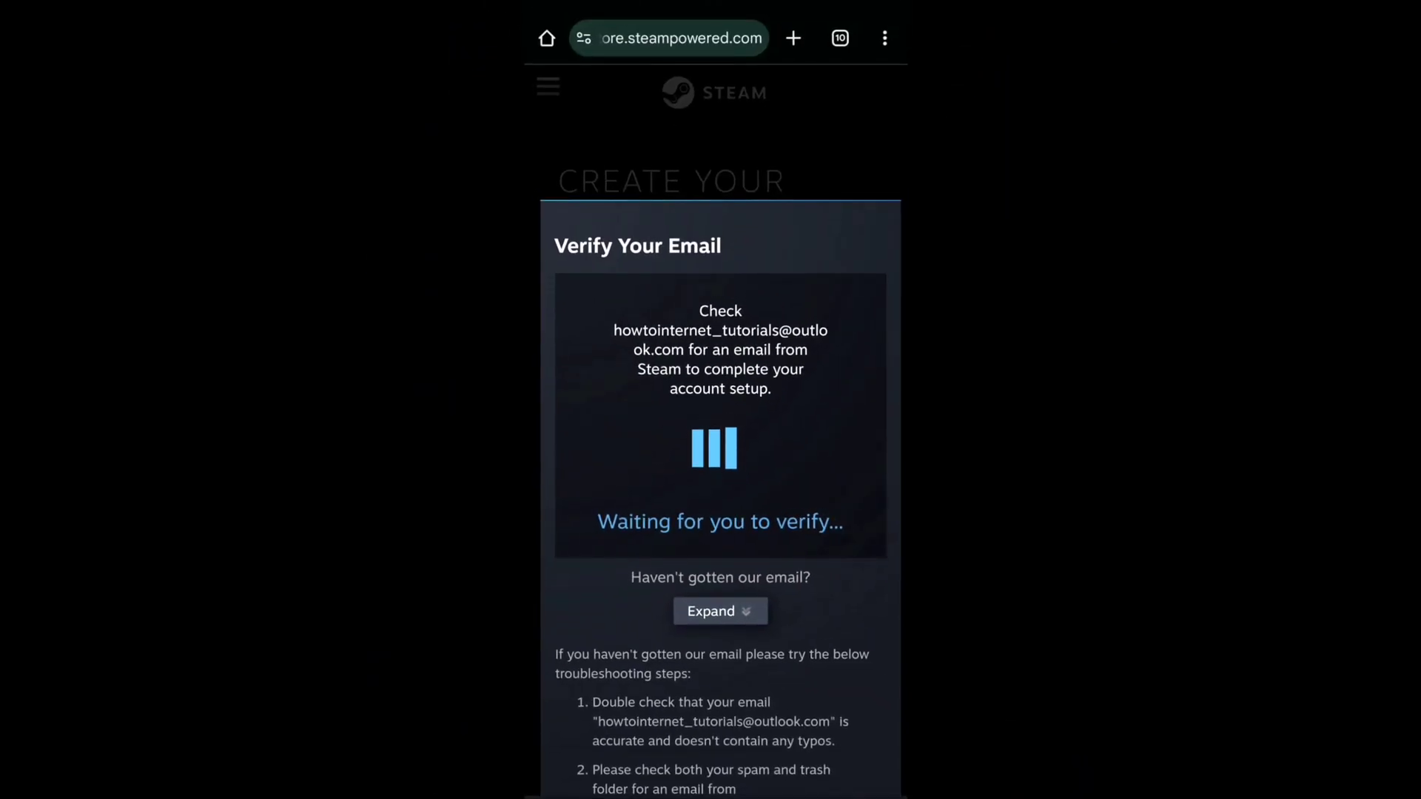
{"action": "left_click_drag", "start_coordinate": [716, 794], "coordinate": [752, 632]}
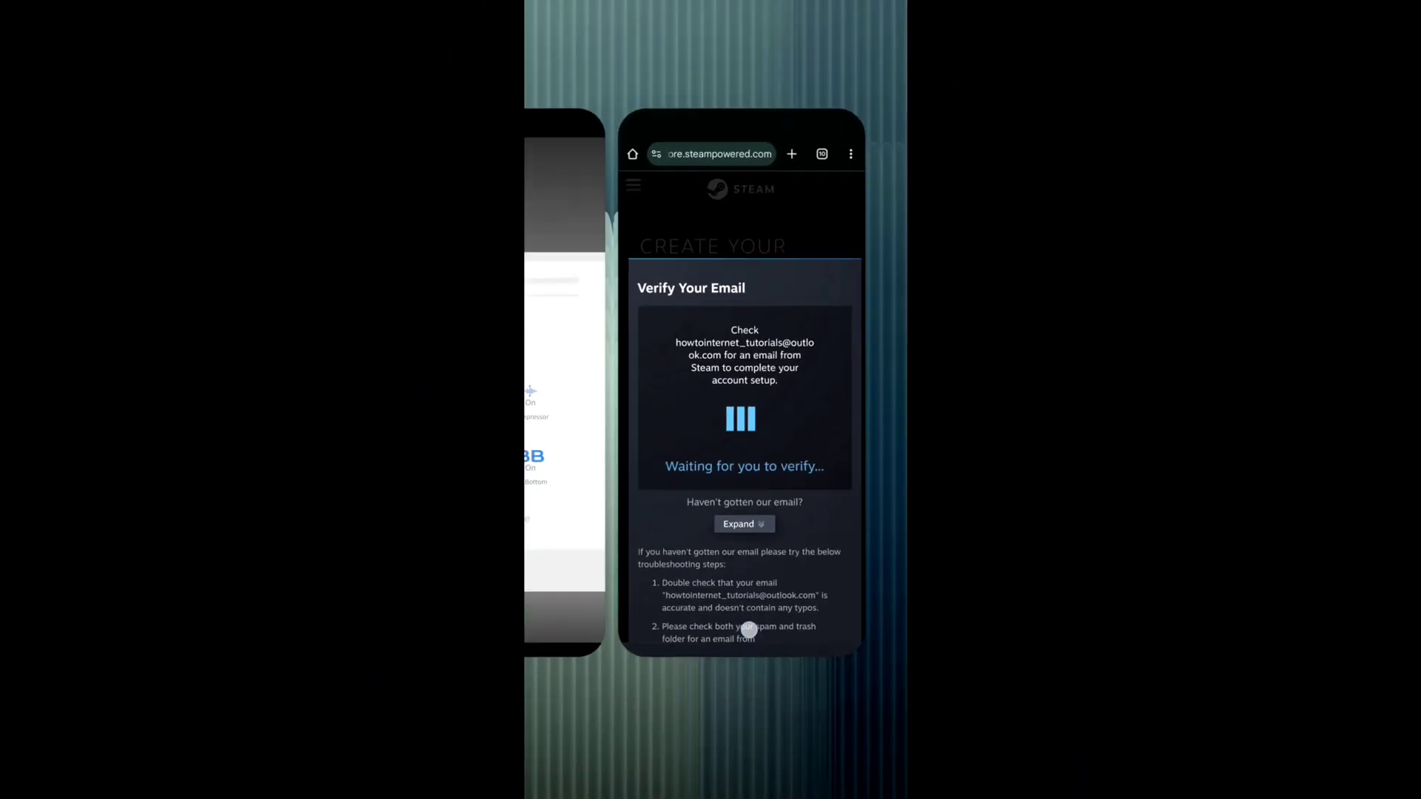
{"action": "left_click", "coordinate": [615, 727]}
- In Outlook, open the 'New Steam Account Email Verification' message and follow its Verify My Email Address link
{"action": "left_click_drag", "start_coordinate": [843, 445], "coordinate": [600, 444]}
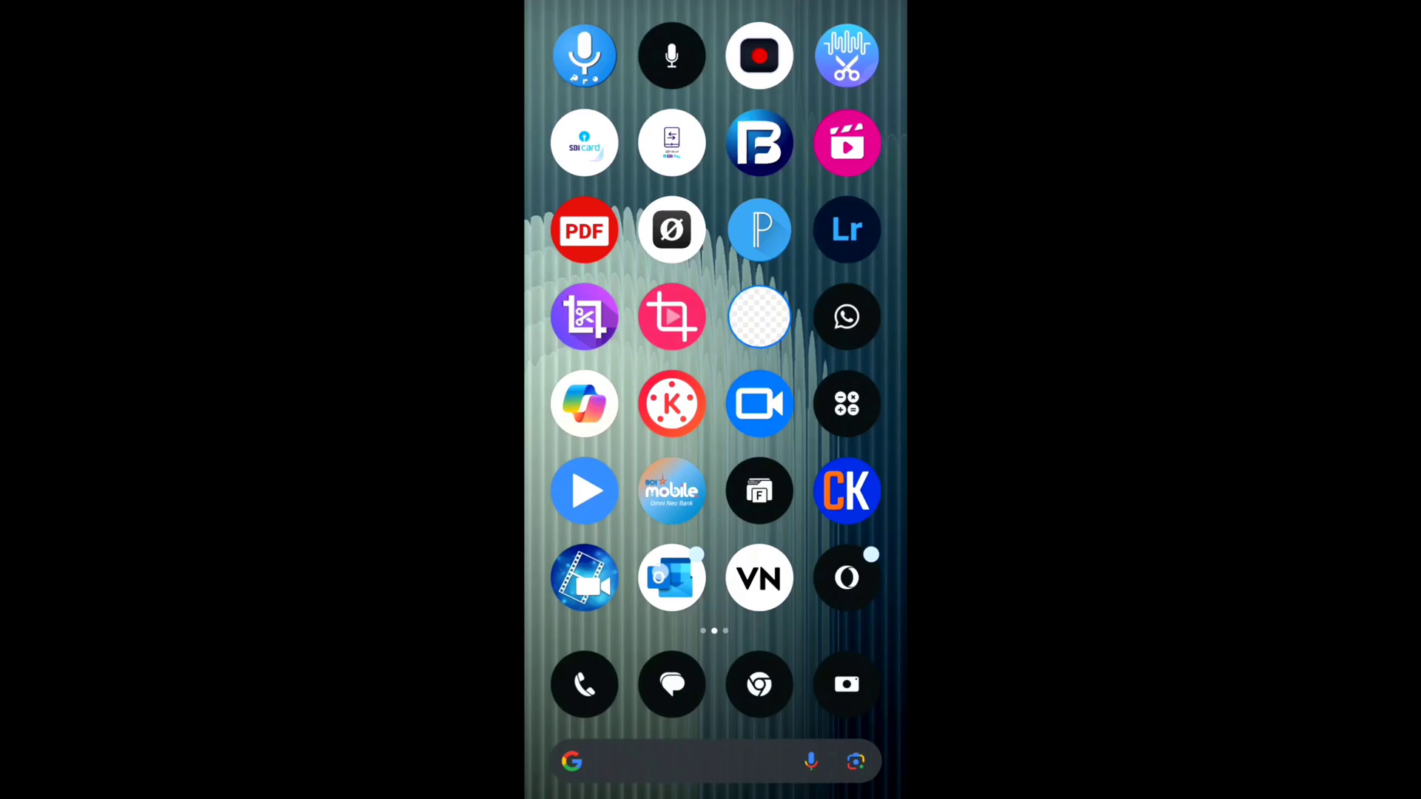
{"action": "left_click", "coordinate": [672, 576]}
{"action": "left_click", "coordinate": [711, 150]}
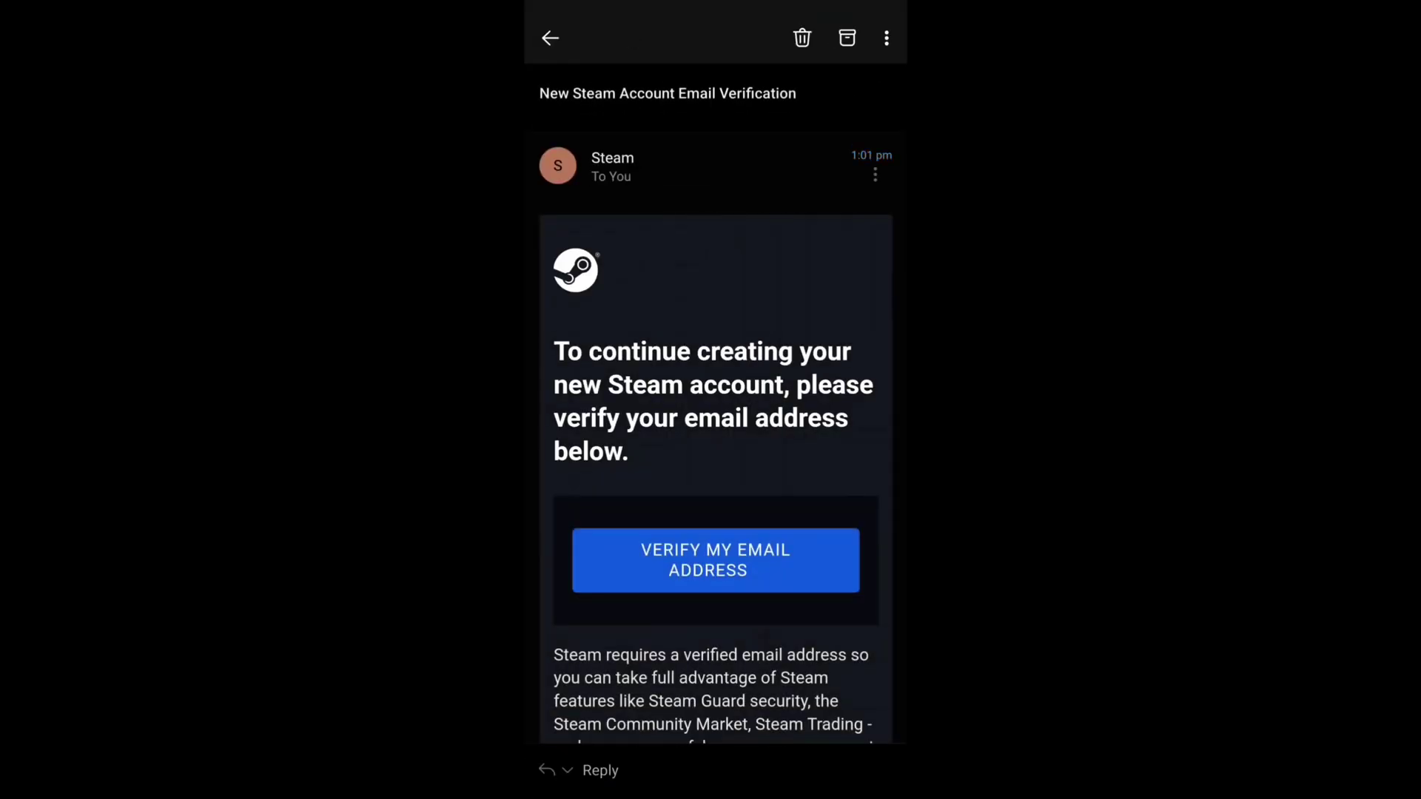
{"action": "left_click_drag", "start_coordinate": [816, 688], "coordinate": [815, 470]}
{"action": "left_click_drag", "start_coordinate": [784, 555], "coordinate": [784, 527]}
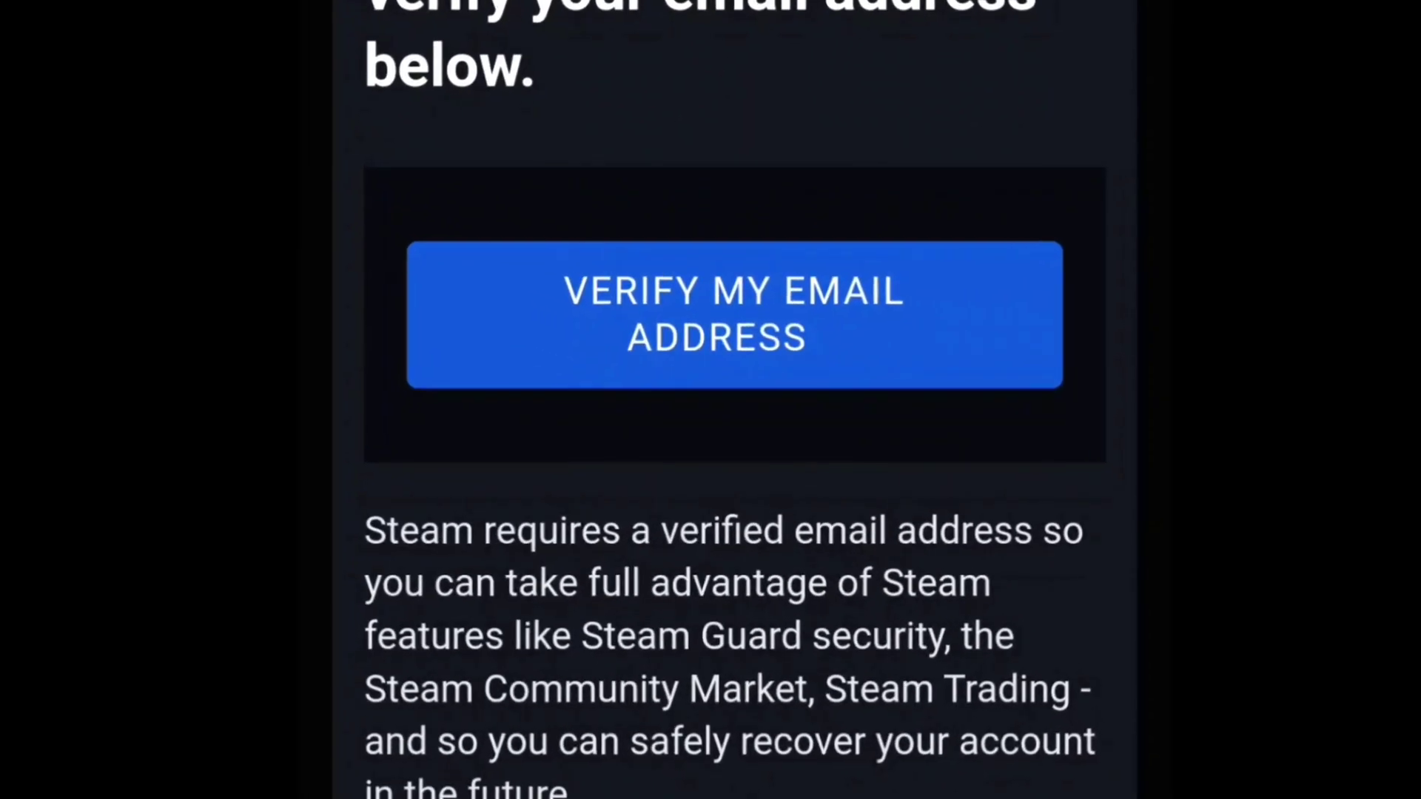
{"action": "left_click", "coordinate": [809, 308]}
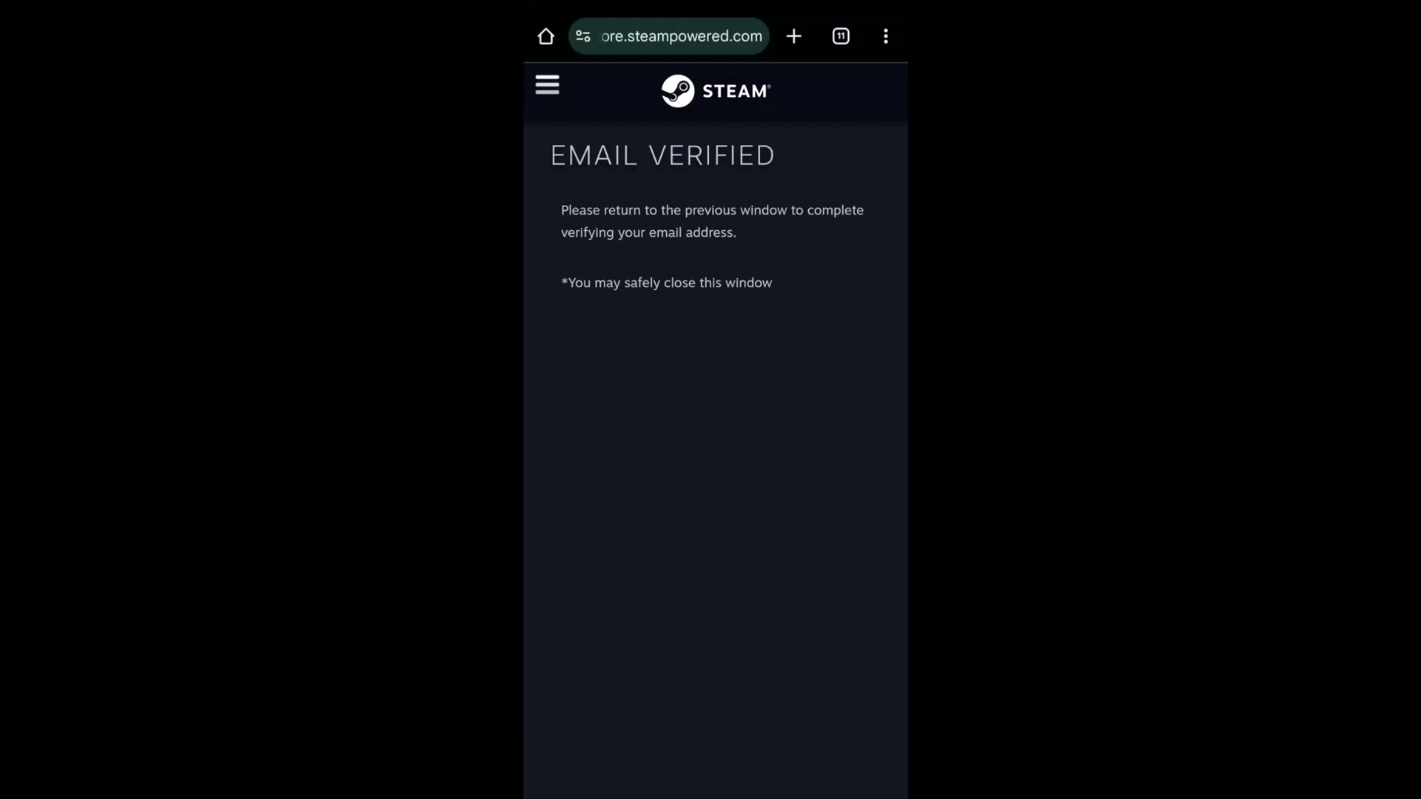
- On the Create Your Account tab, enter name Howtointernet17 and a confirmed password
{"action": "left_click", "coordinate": [840, 36]}
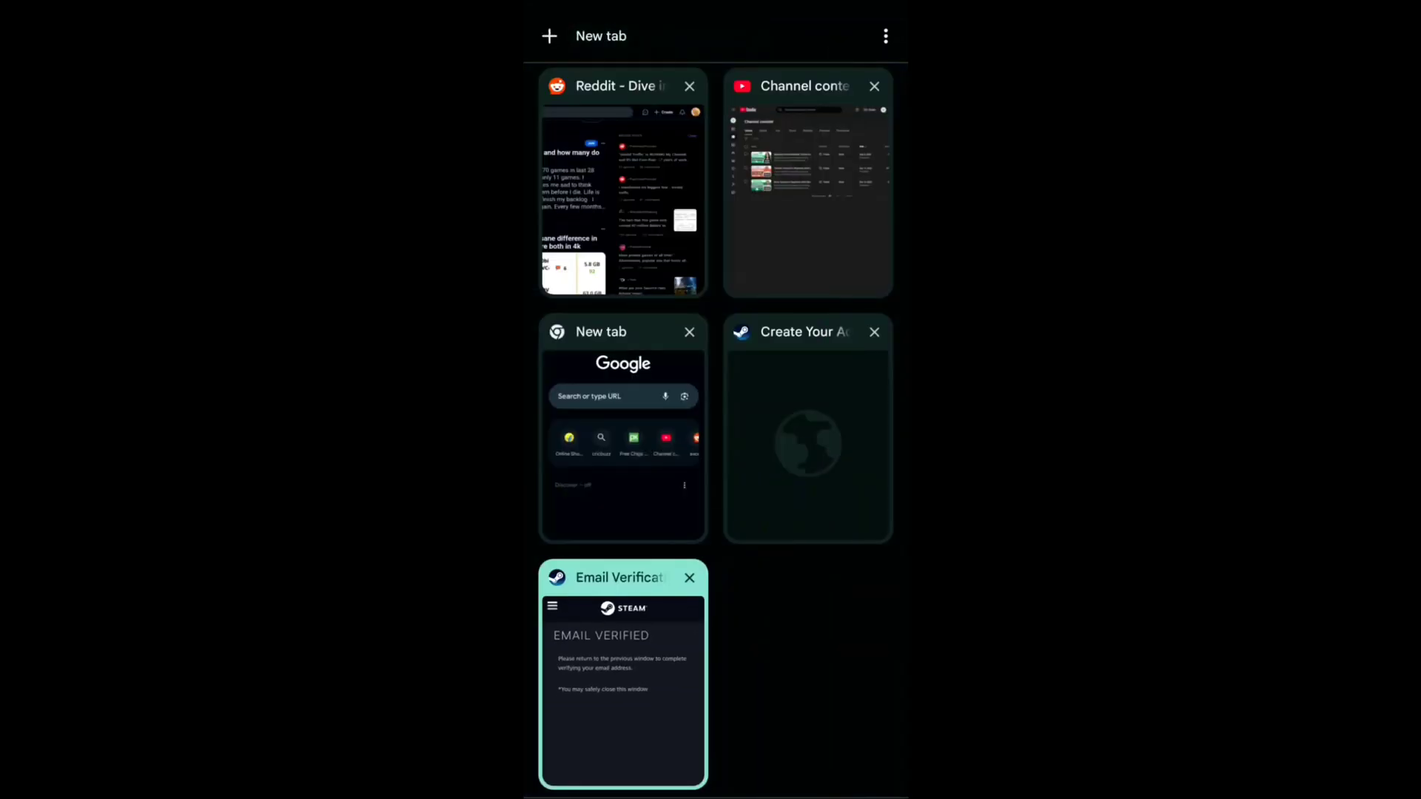
{"action": "left_click", "coordinate": [809, 428]}
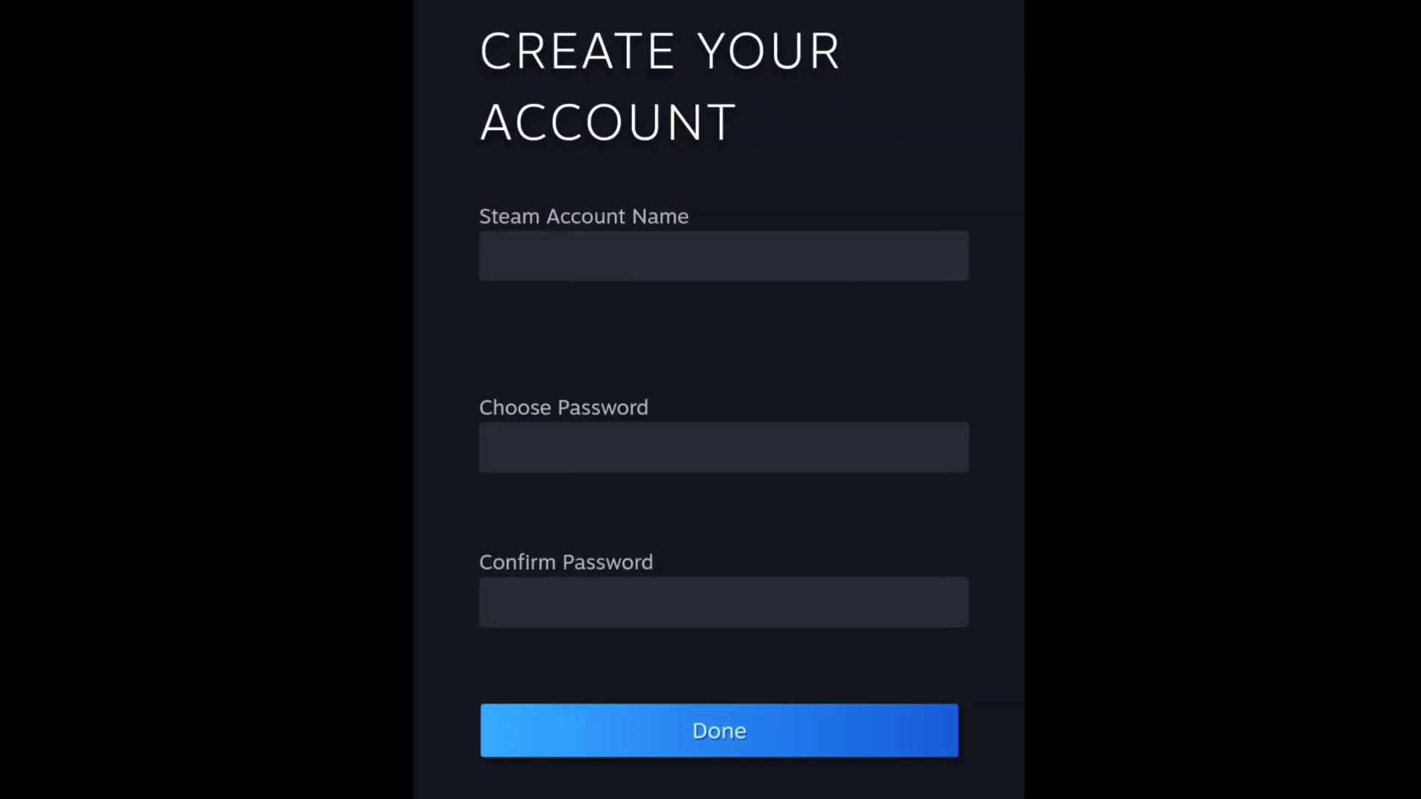
{"action": "left_click", "coordinate": [766, 238]}
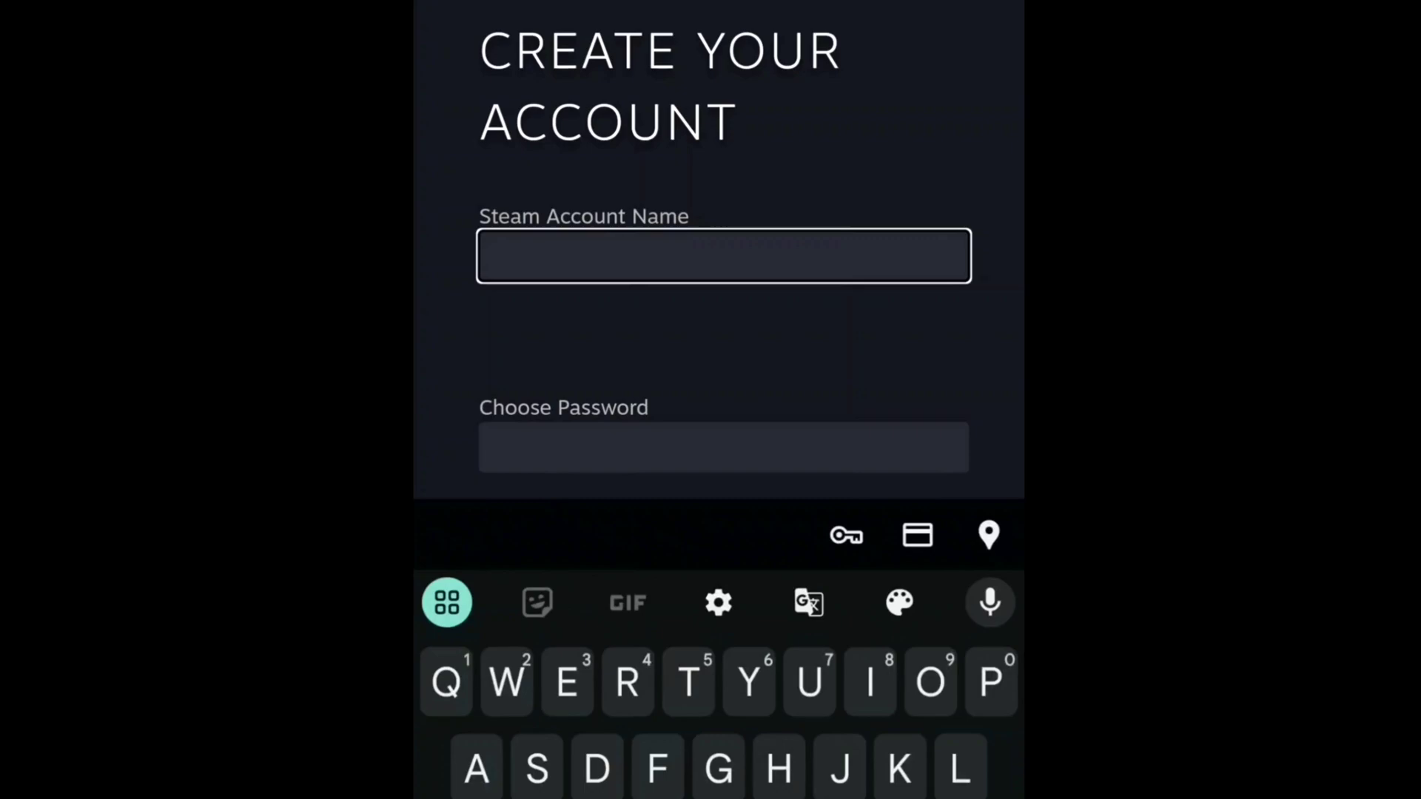
{"action": "type", "text": "Howtointernet17"}
{"action": "left_click", "coordinate": [714, 441]}
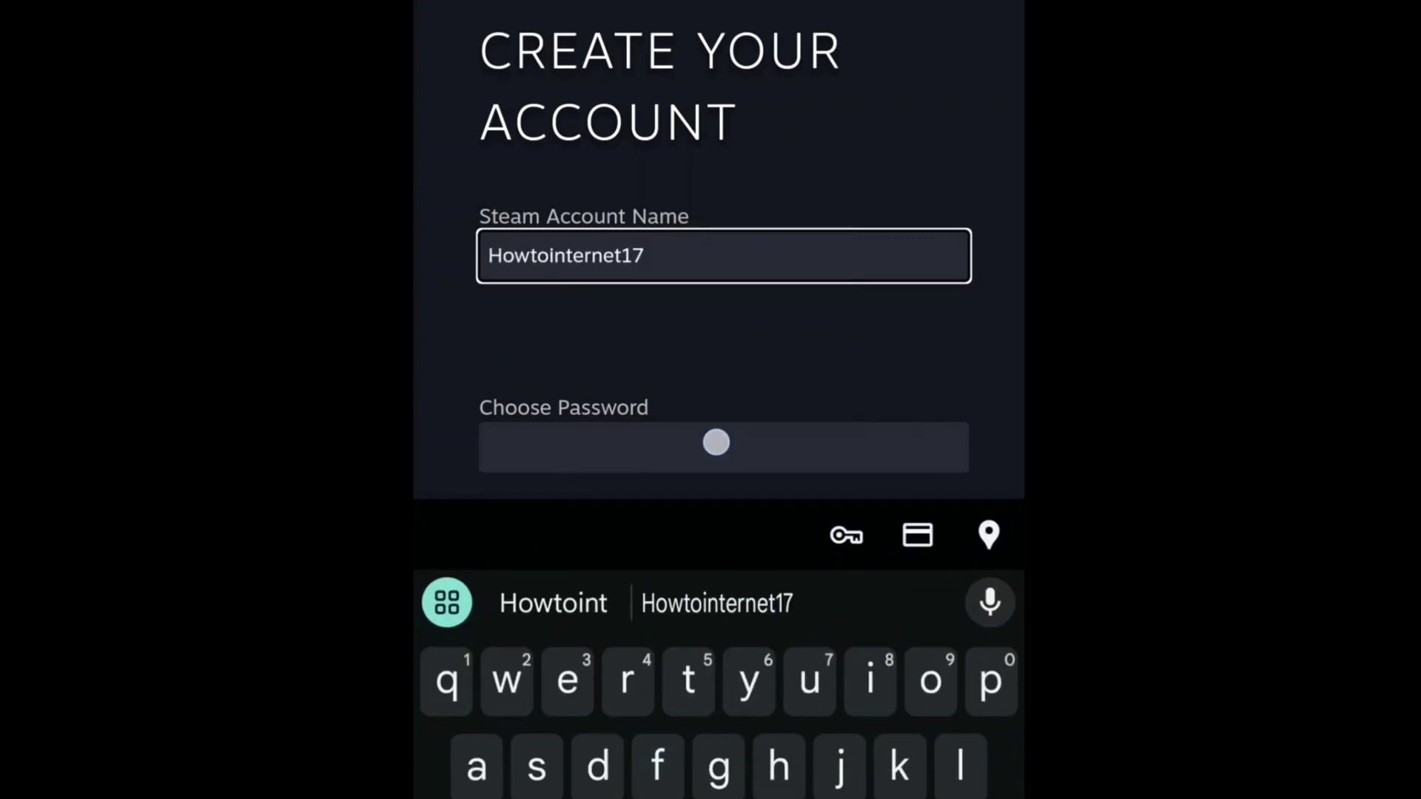
{"action": "left_click", "coordinate": [854, 348]}
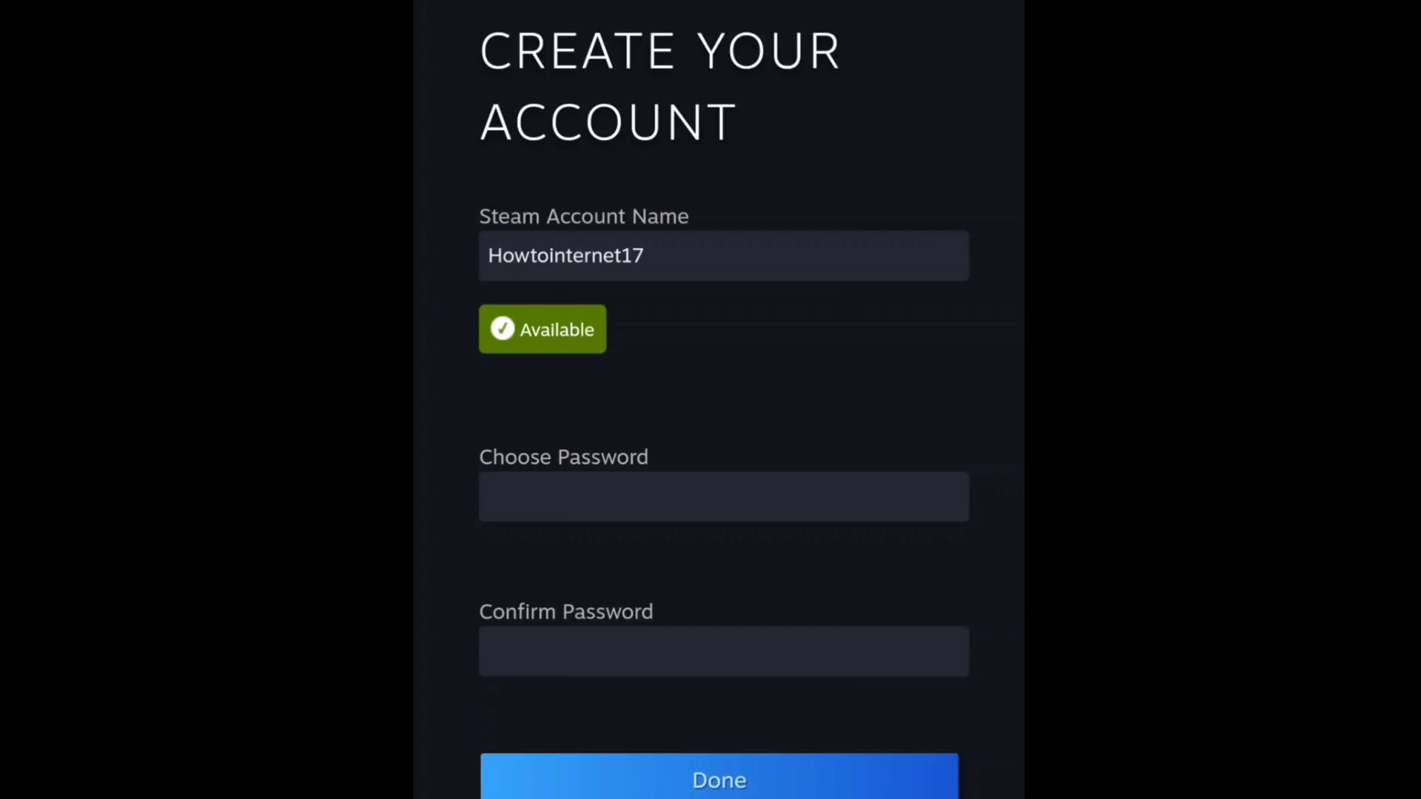
{"action": "left_click", "coordinate": [673, 491]}
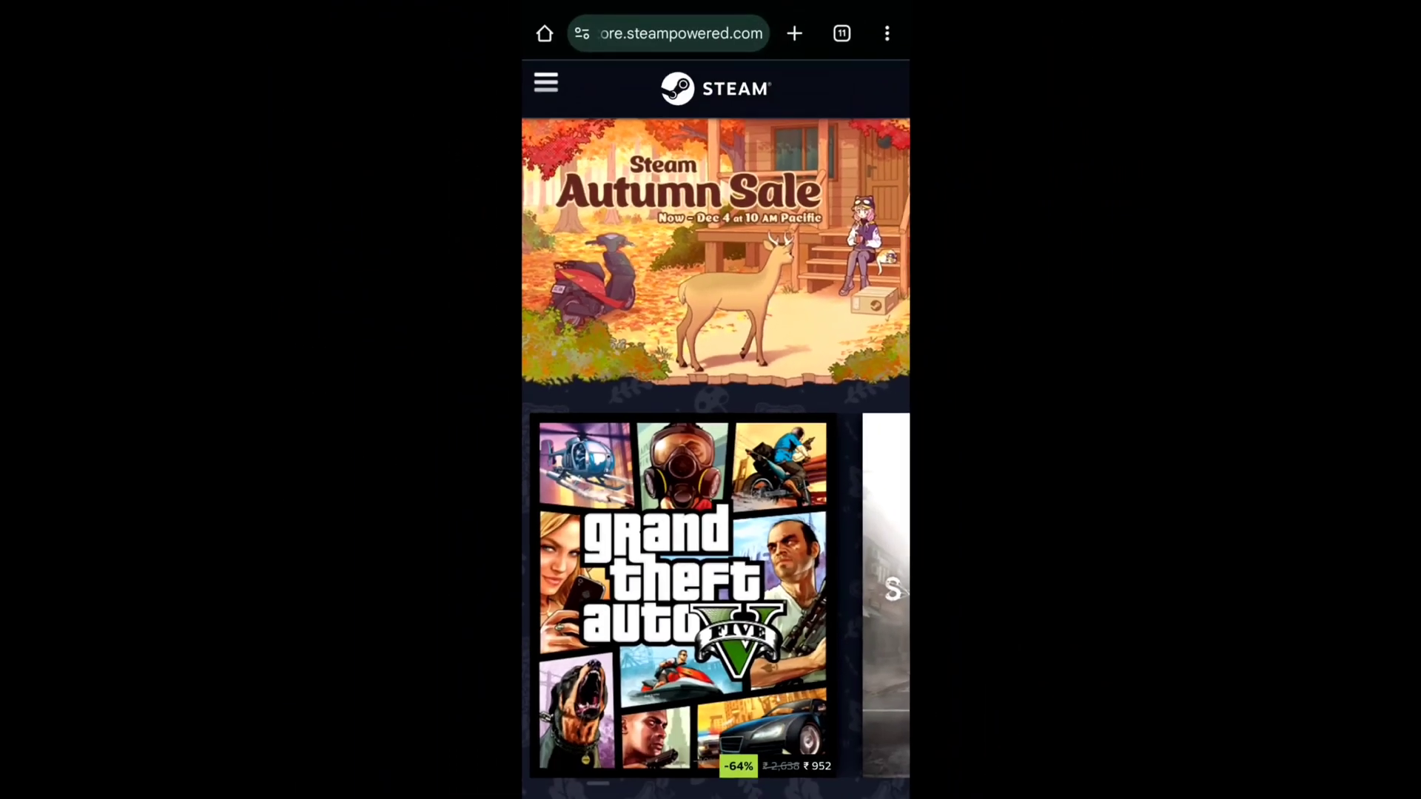
- Choose 'Get the Steam Mobile App' from the Steam site menu
{"action": "left_click", "coordinate": [546, 84]}
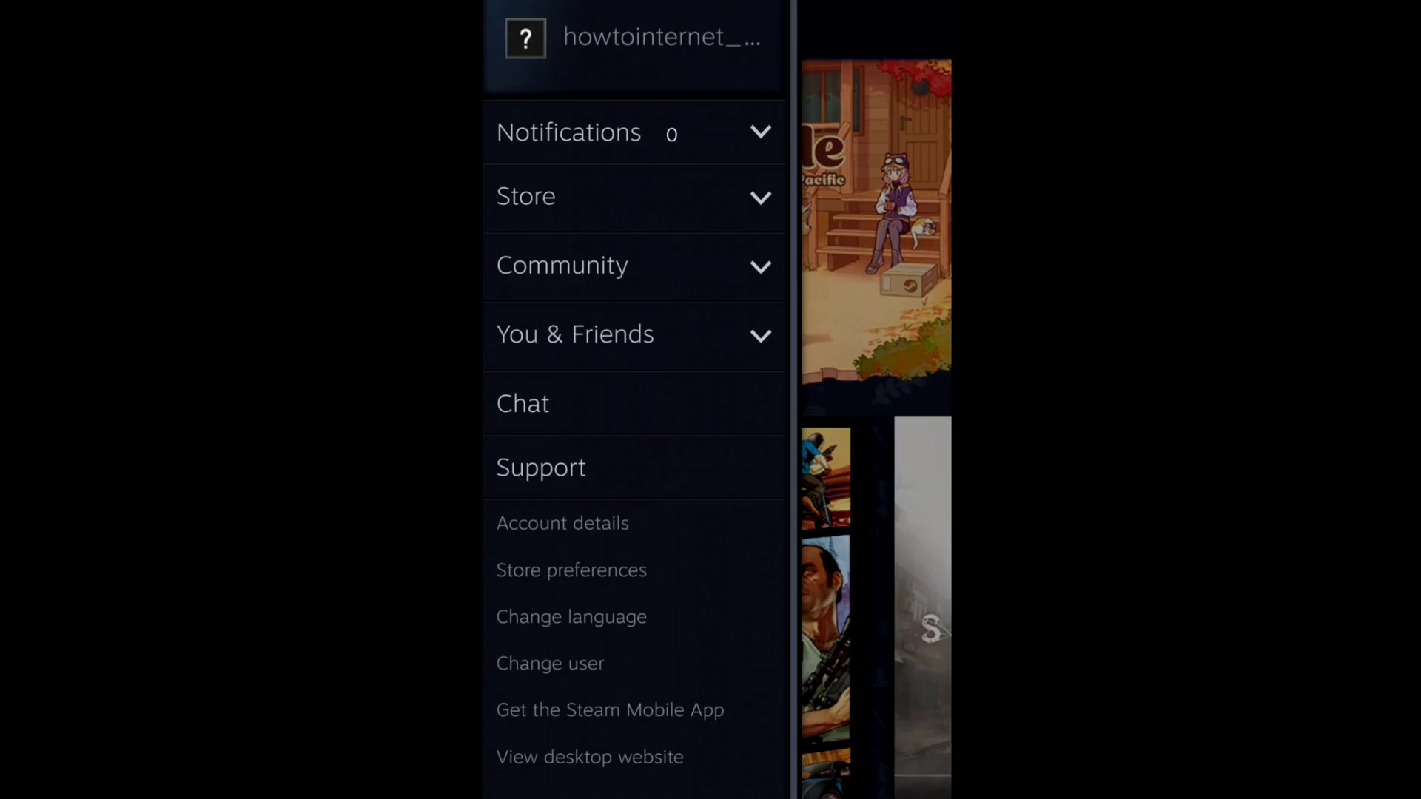
{"action": "left_click", "coordinate": [562, 523]}
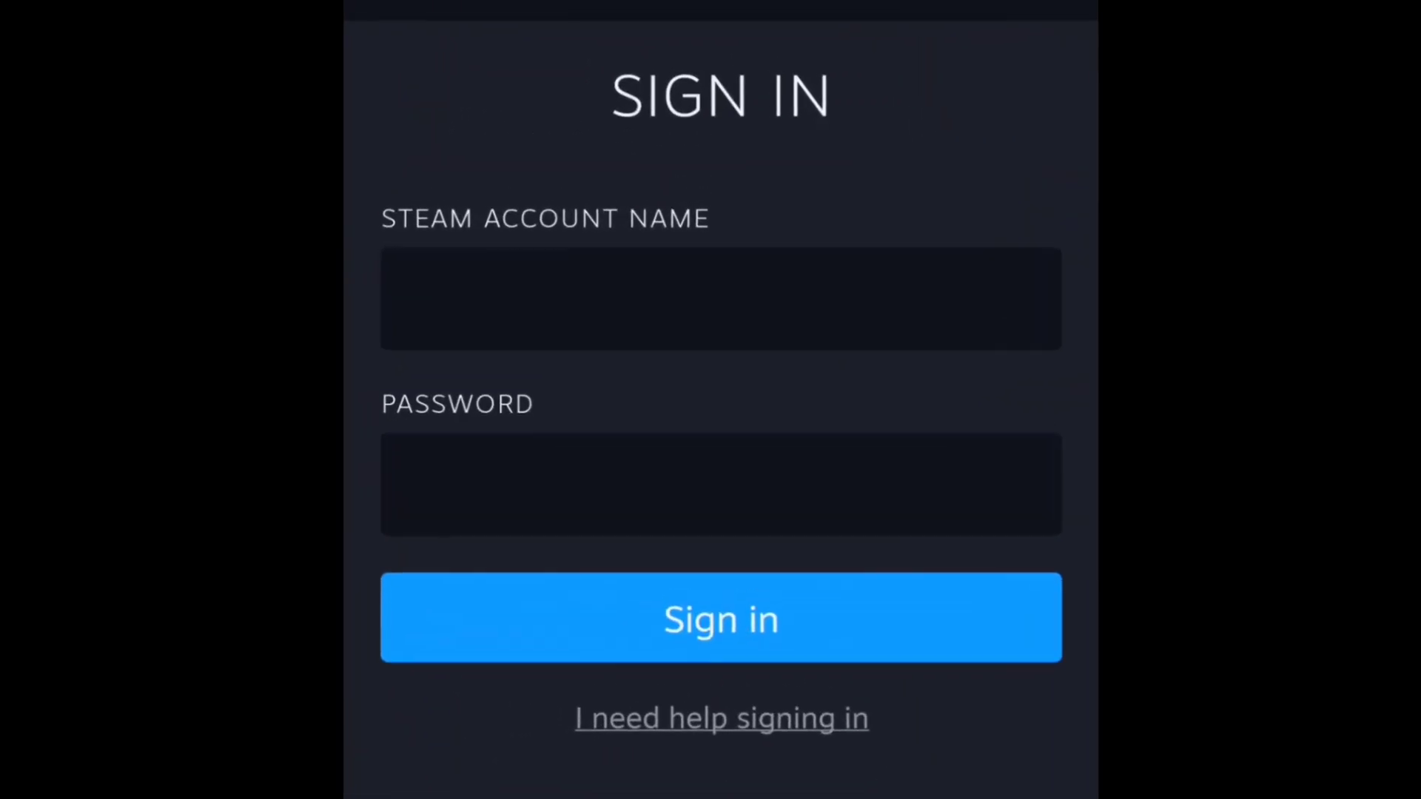
- Enter account name howtointernet17 and paste the saved password into the Steam app
{"action": "left_click", "coordinate": [788, 301]}
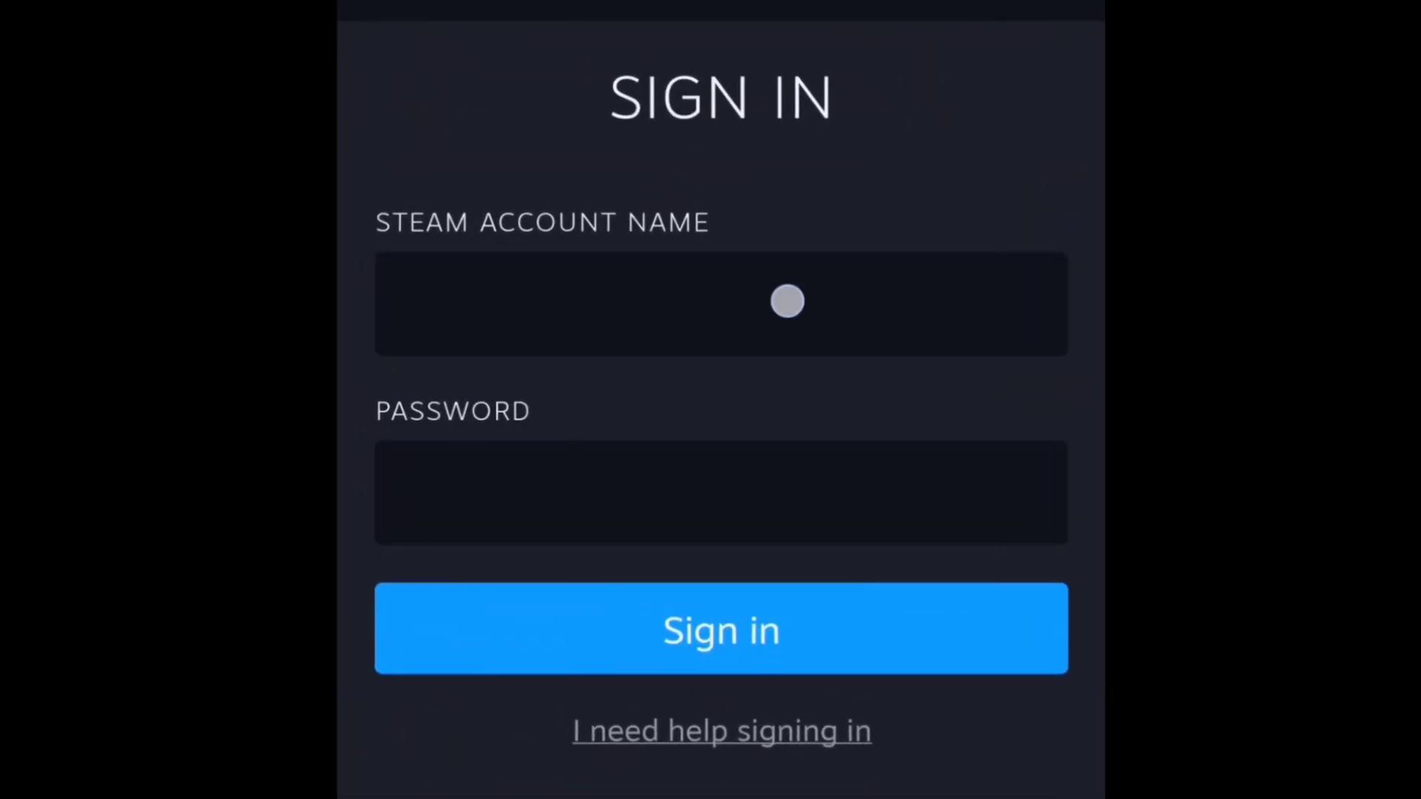
{"action": "type", "text": "howtointernet17"}
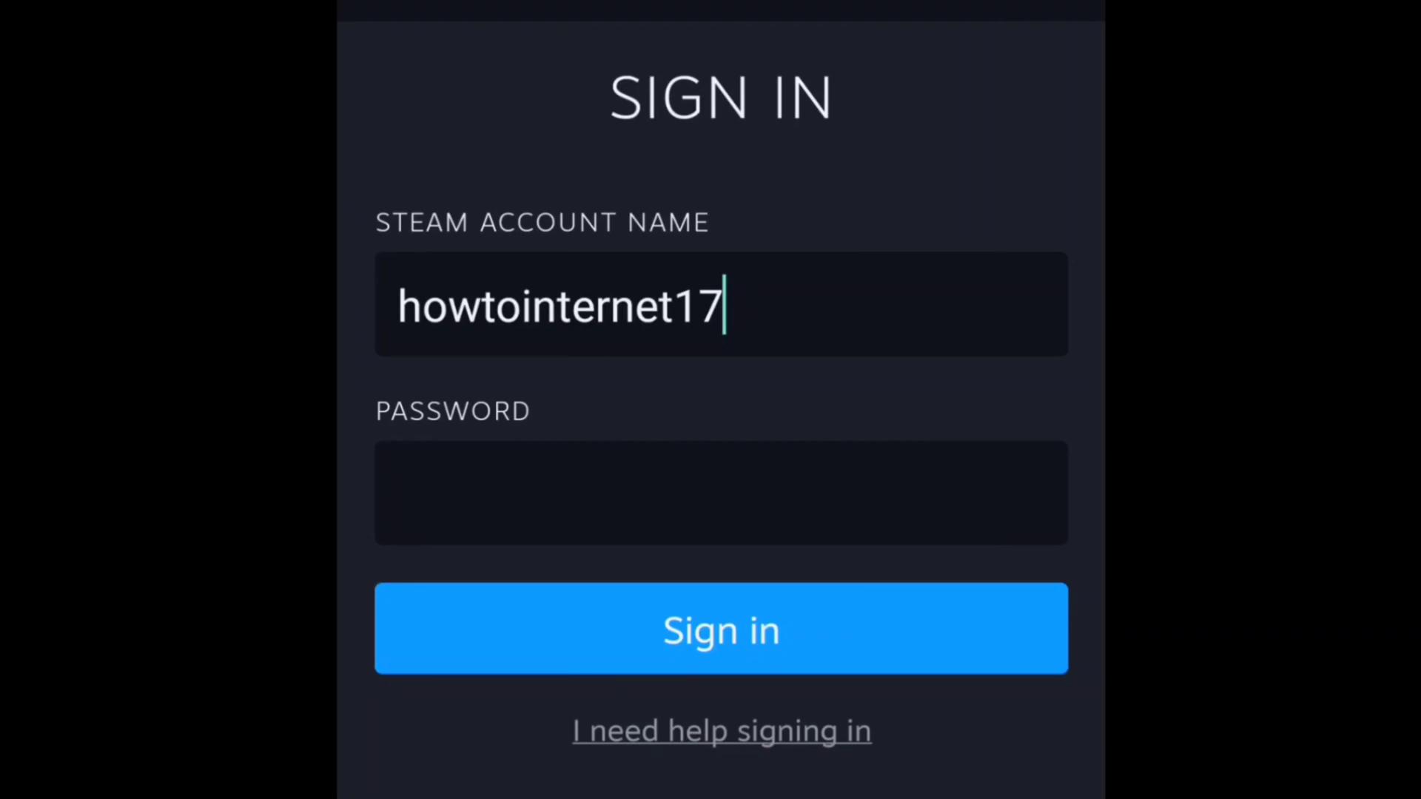
{"action": "left_click", "coordinate": [779, 486]}
{"action": "left_click", "coordinate": [700, 495]}
{"action": "left_click", "coordinate": [434, 404]}
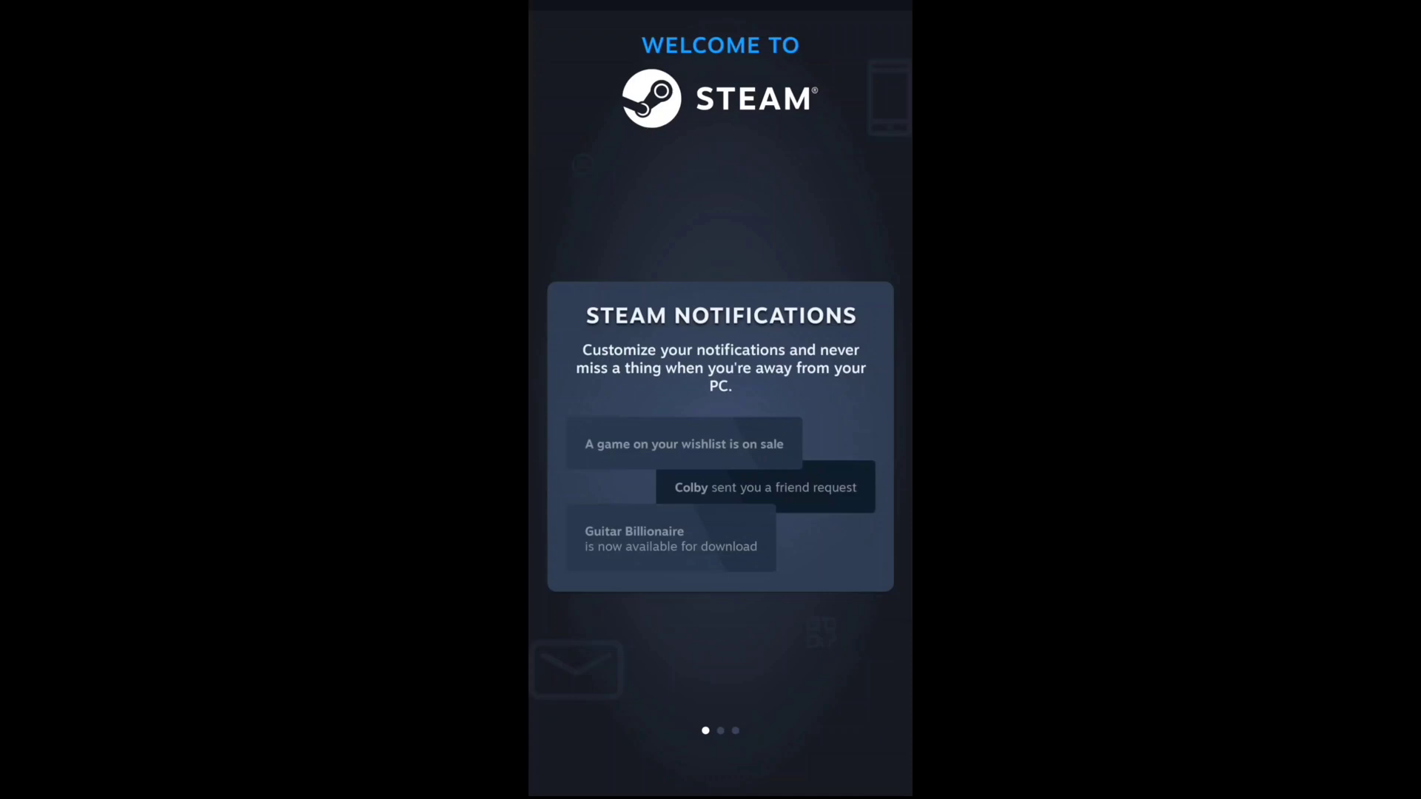
- Allow notifications, dismiss the camera prompt, finish the intro and go to Store
{"action": "left_click", "coordinate": [730, 416]}
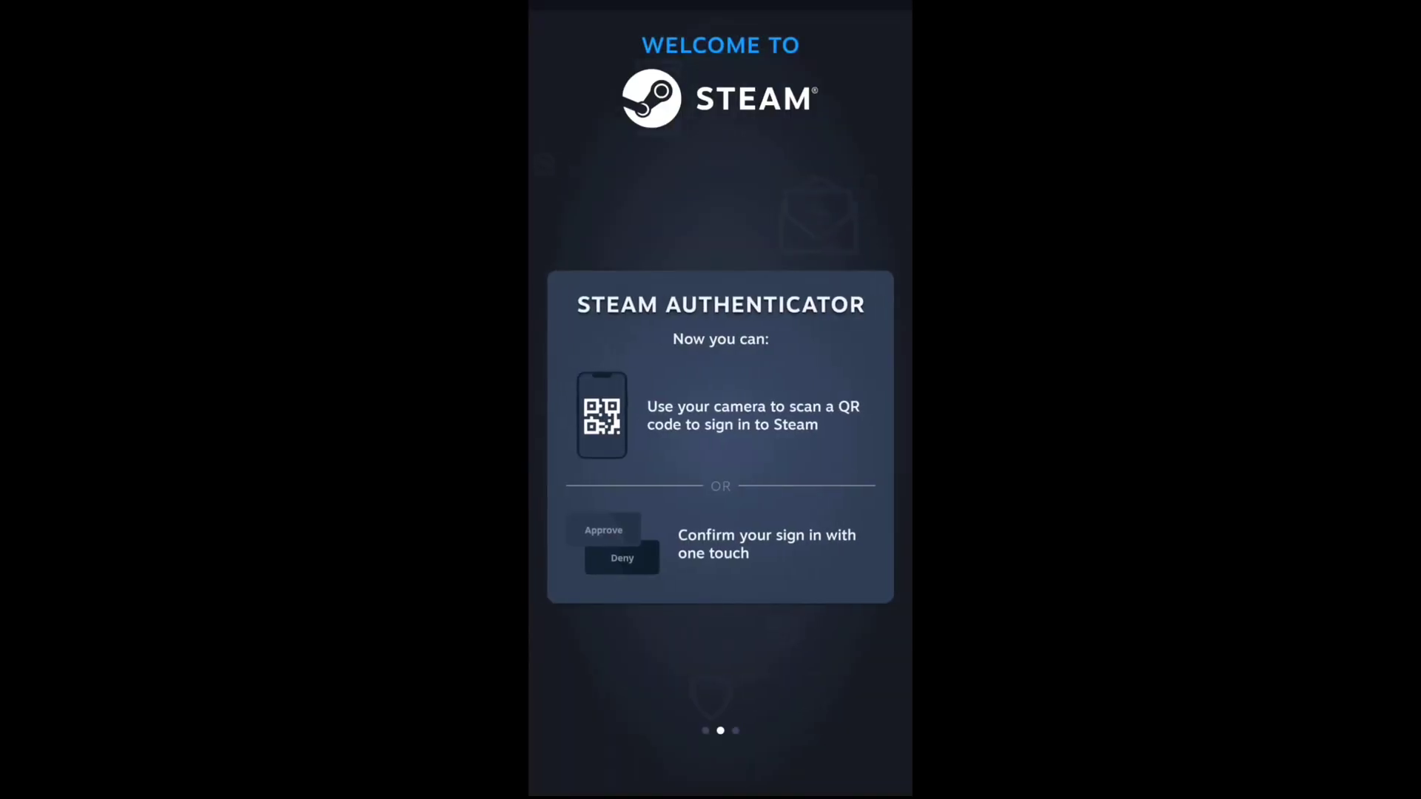
{"action": "left_click", "coordinate": [719, 403]}
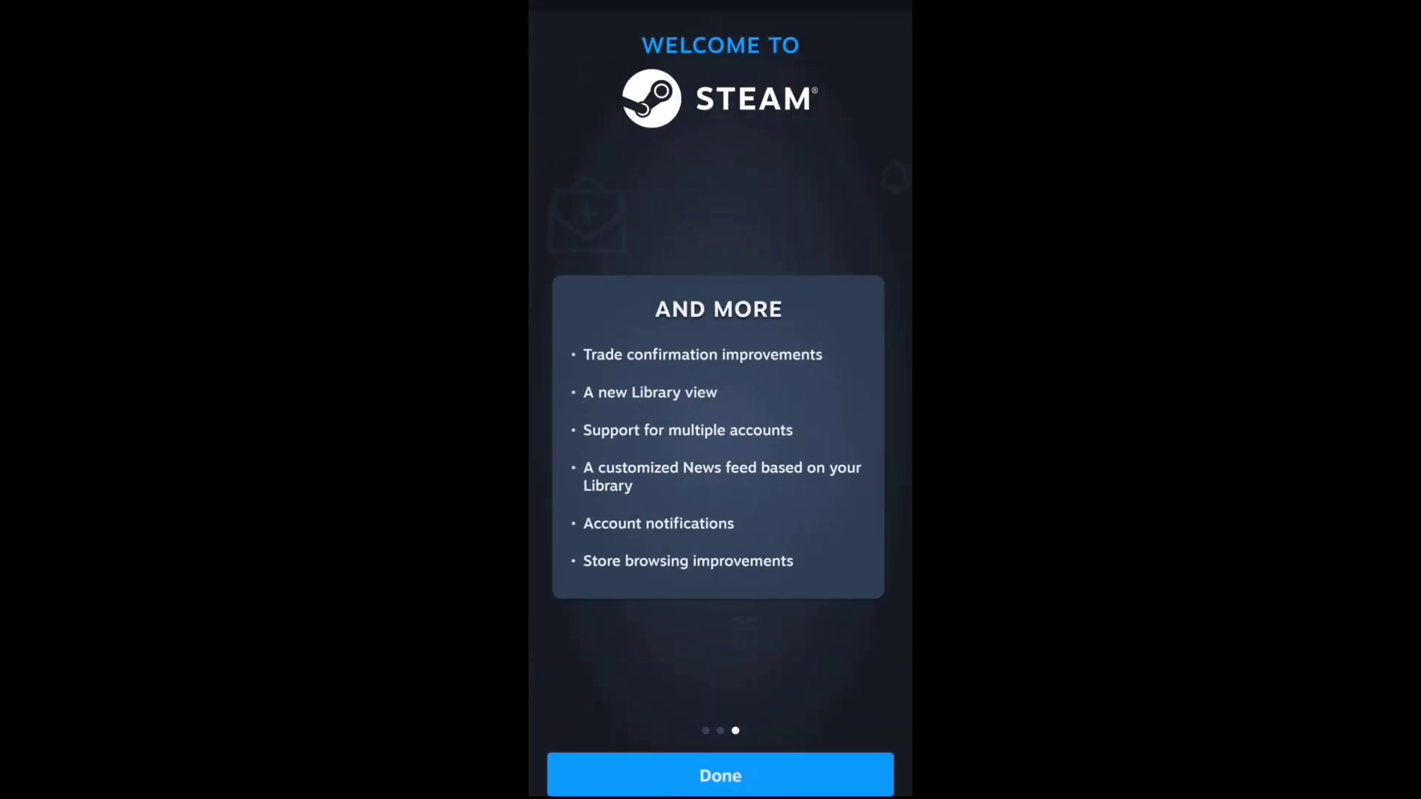
{"action": "left_click", "coordinate": [720, 756]}
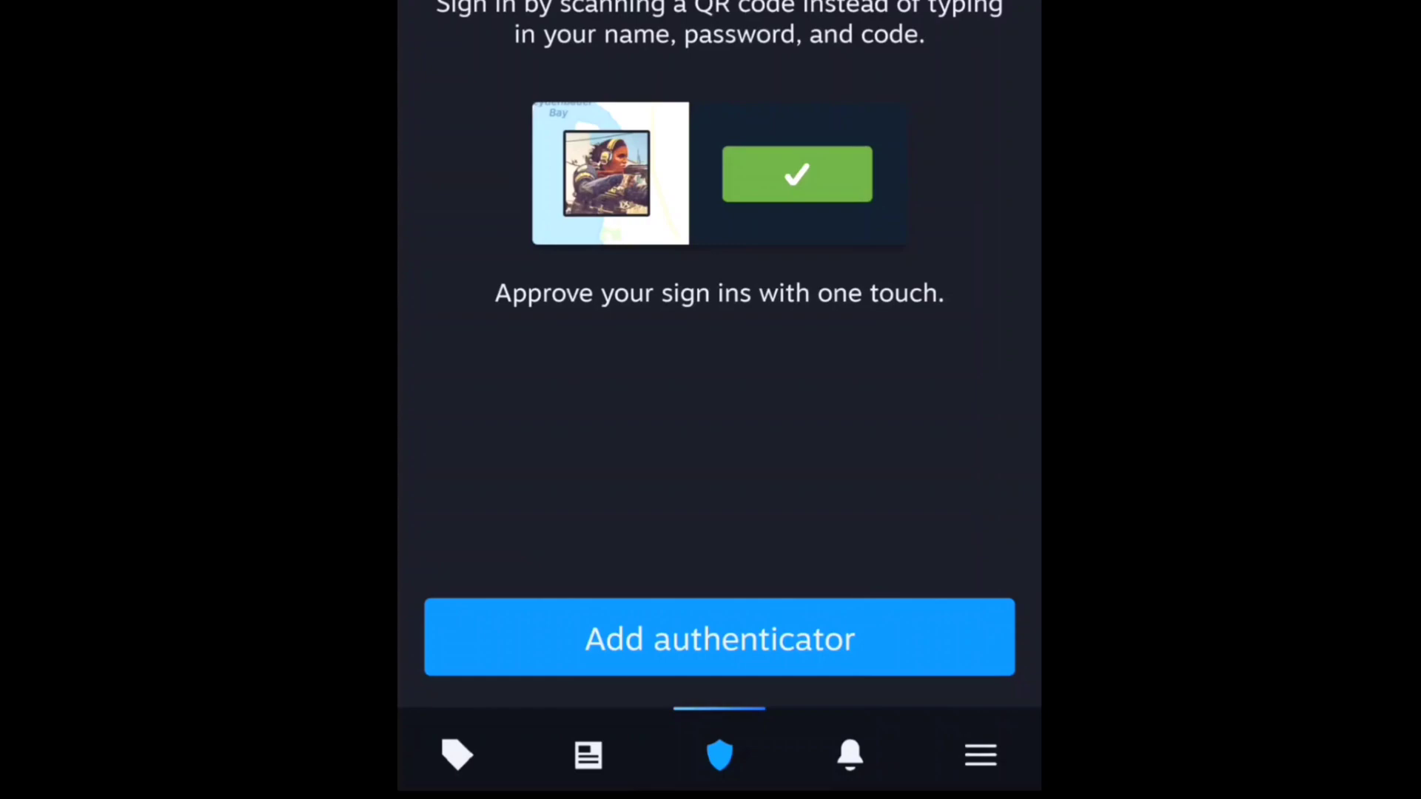
{"action": "left_click", "coordinate": [555, 785]}
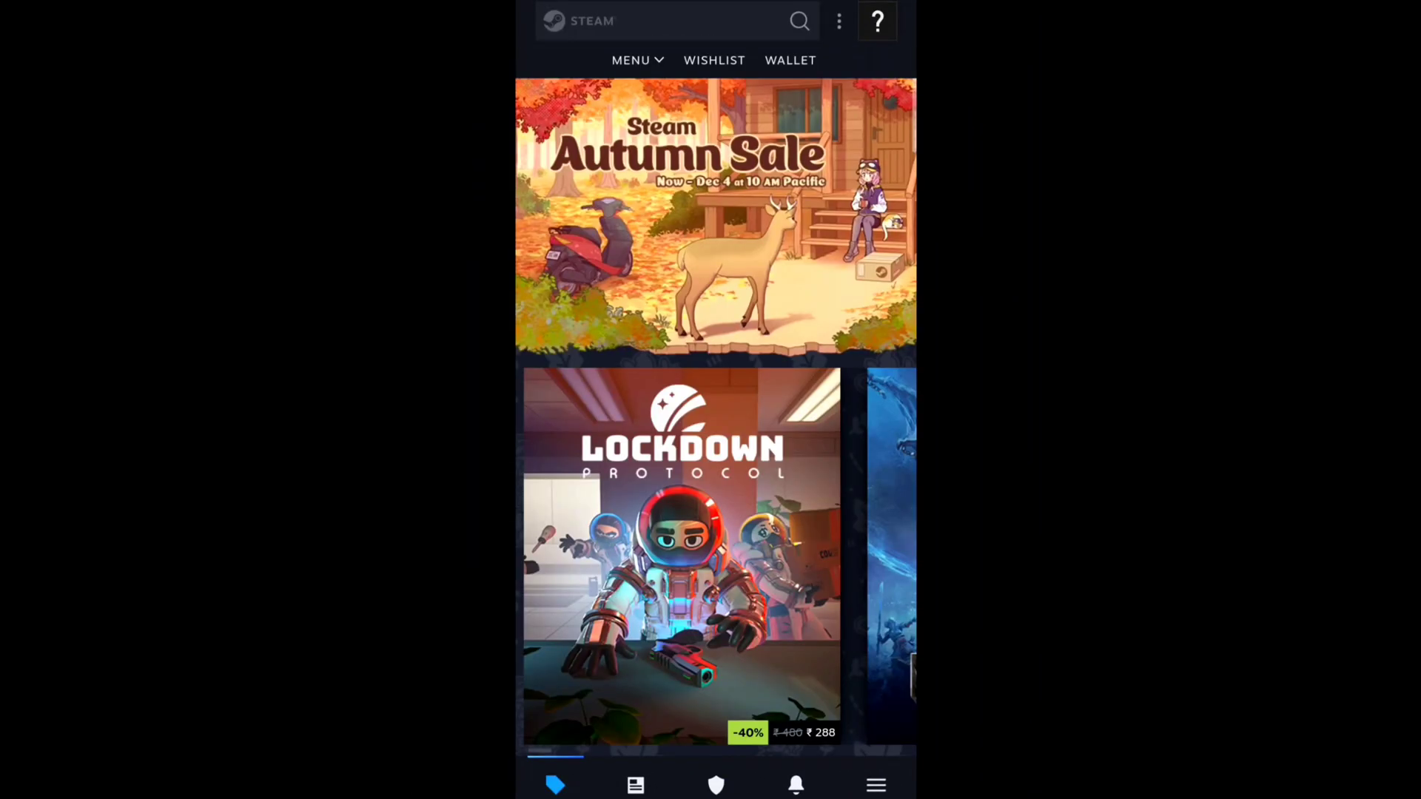